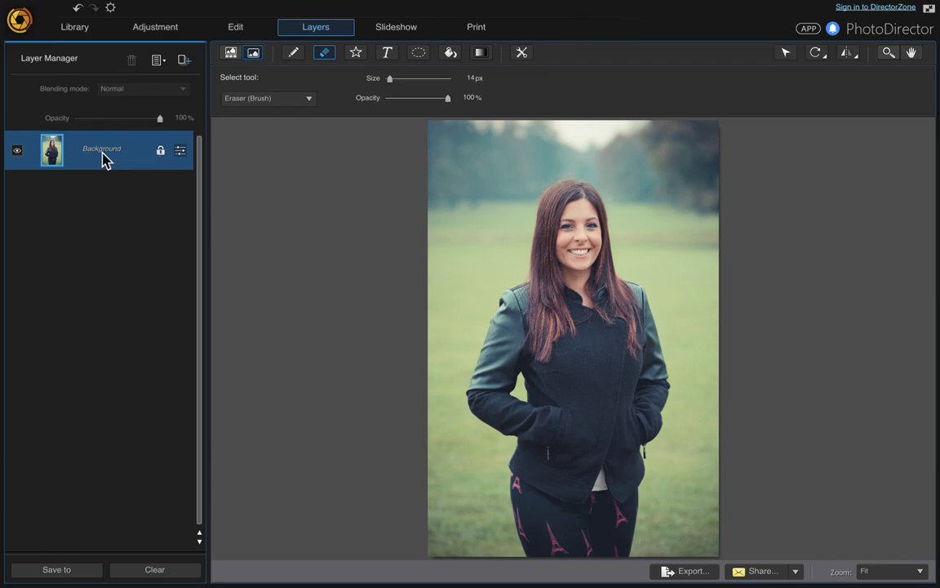
- Duplicate the Background portrait layer and hide the original Background layer
right_click(103, 155)
left_click(129, 193)
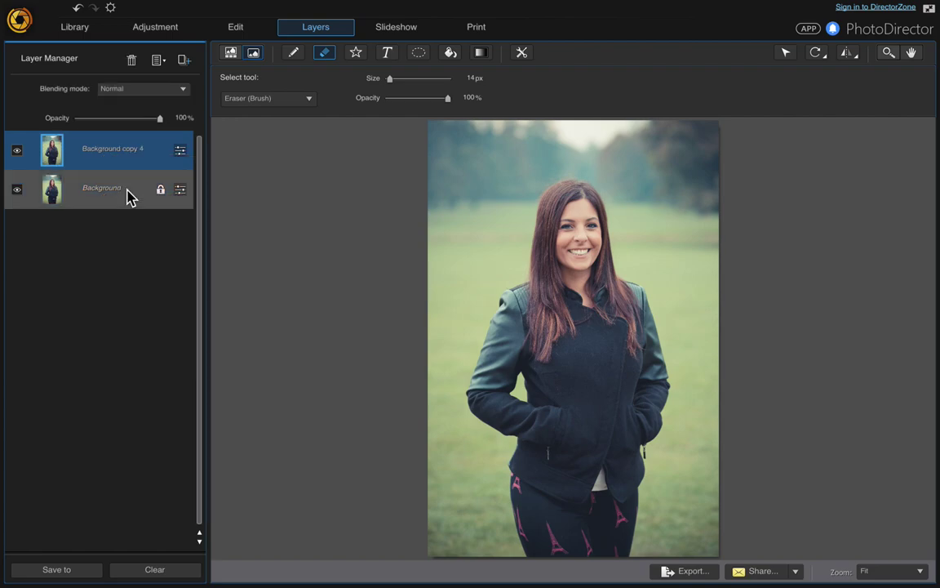
left_click(17, 190)
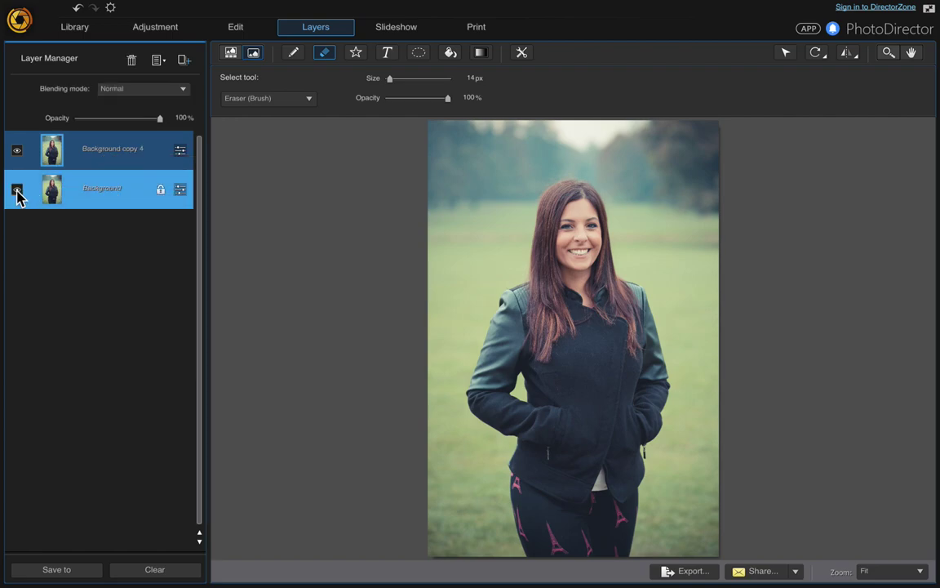
left_click(17, 190)
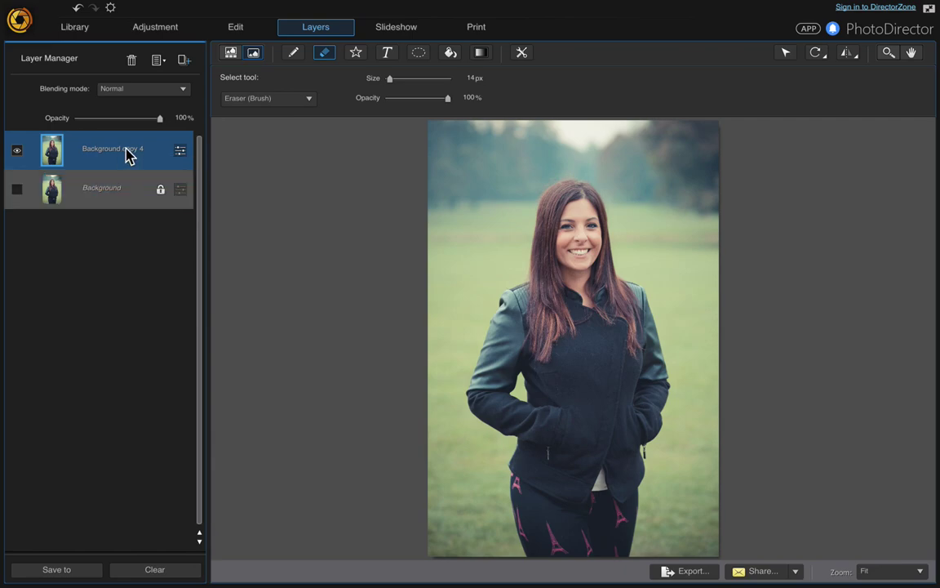
- Add the image A Country Road Vertical-1.png from the Images folder as a new photo layer
left_click(184, 61)
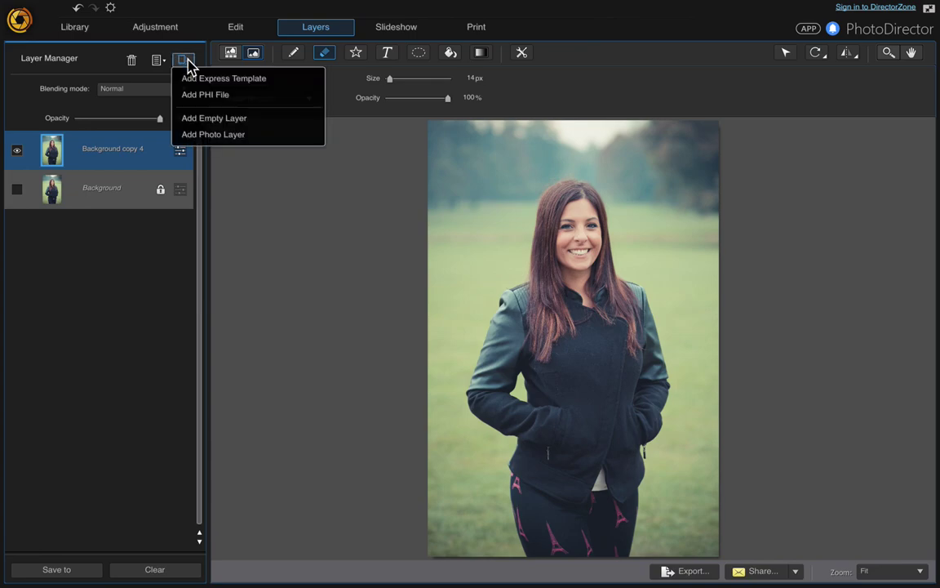
left_click(204, 136)
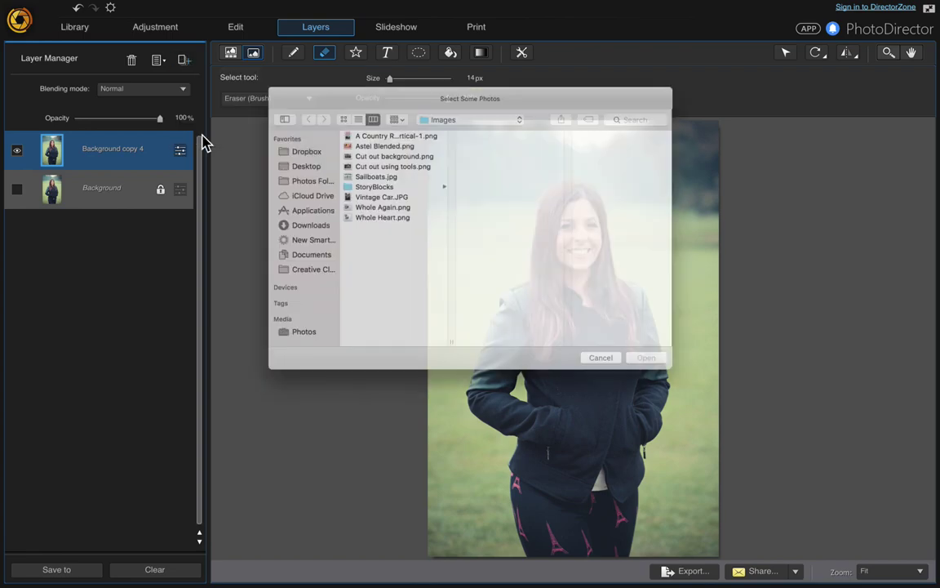
left_click(323, 124)
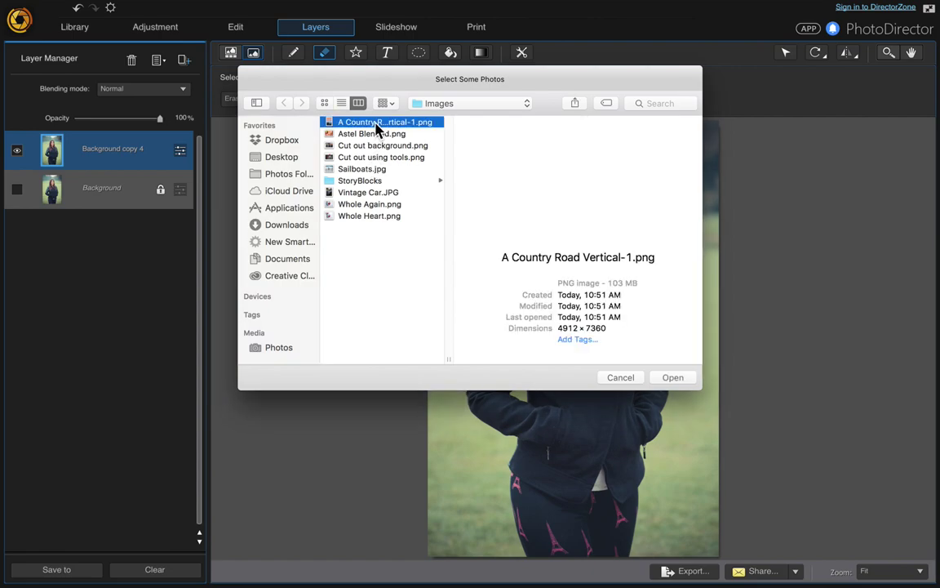
double_click(377, 124)
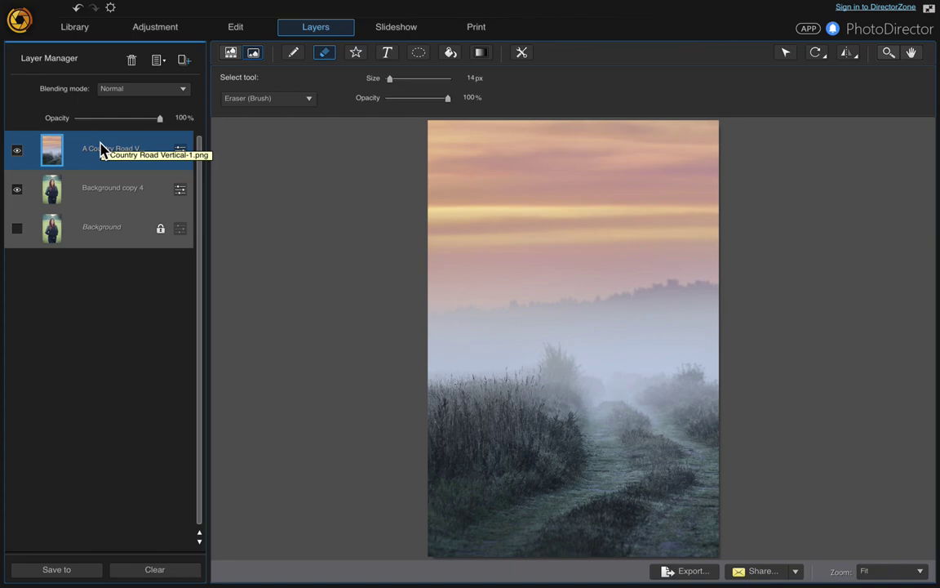
- Move the country road layer directly beneath the portrait copy and hide it, leaving the portrait copy active
left_click_drag(101, 149, 101, 206)
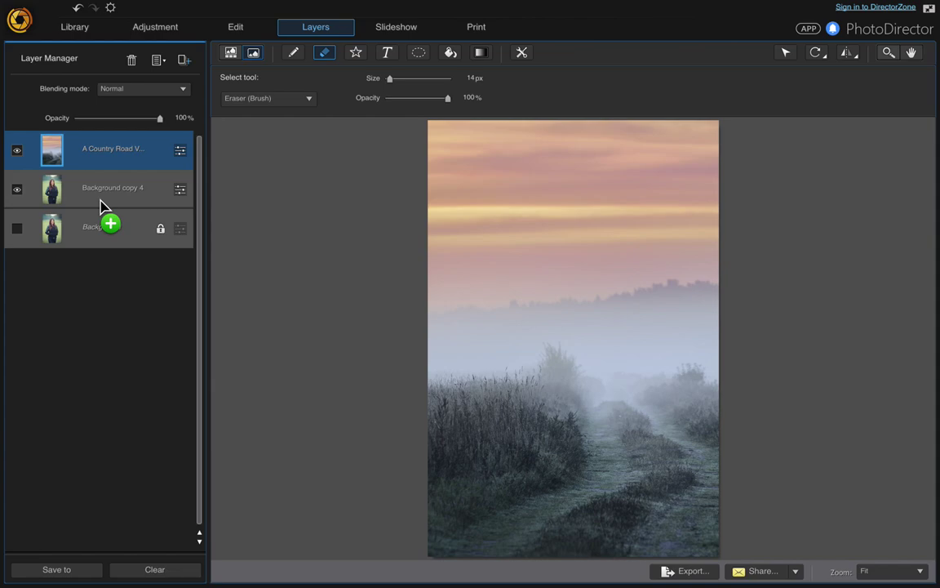
left_click_drag(101, 205, 100, 206)
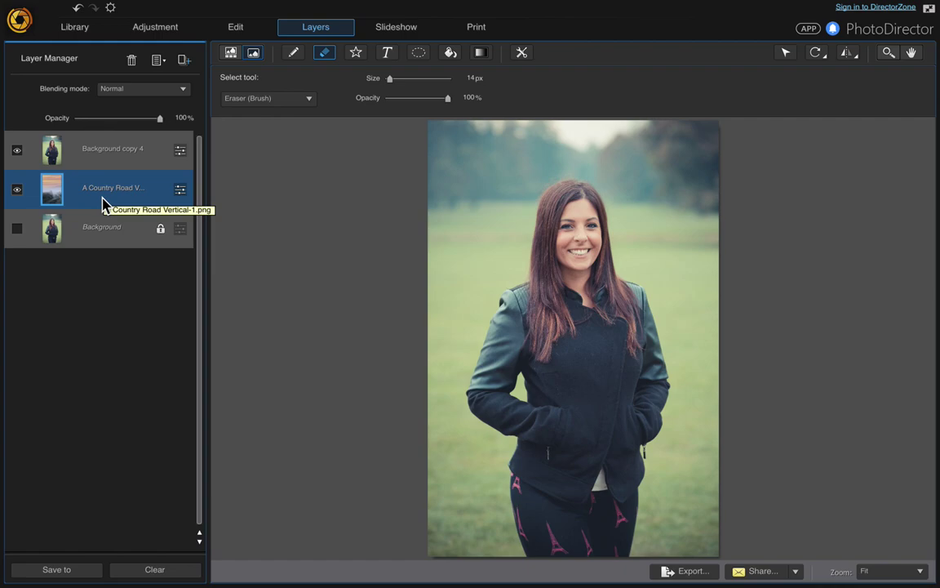
left_click(17, 189)
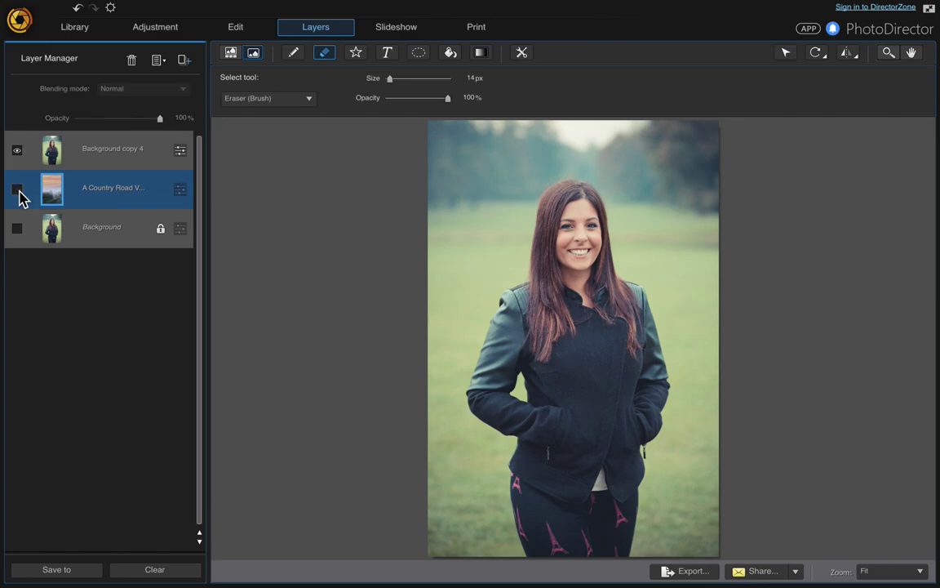
left_click(114, 157)
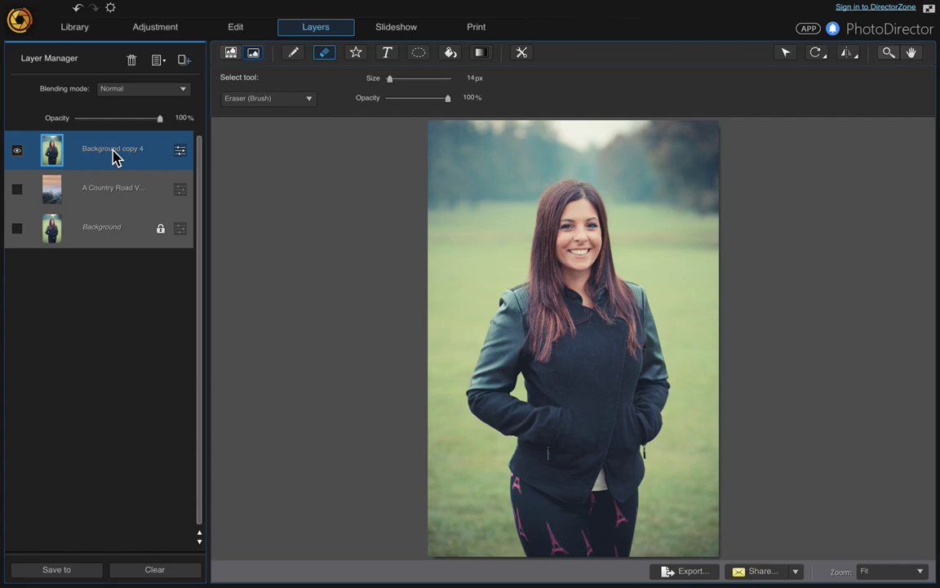
- Select the grass on both sides of the woman on the portrait copy with the contiguous Magic Wand
left_click(418, 57)
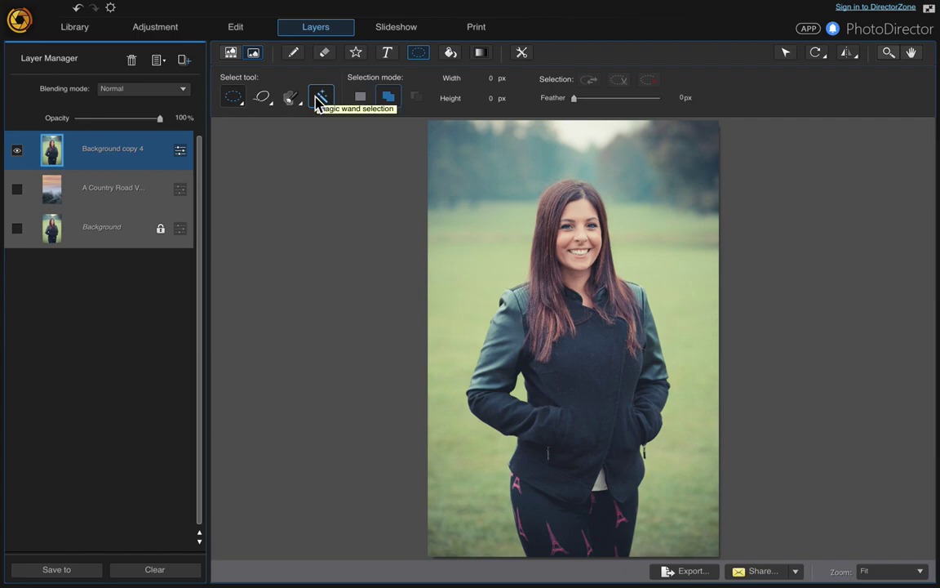
left_click(321, 100)
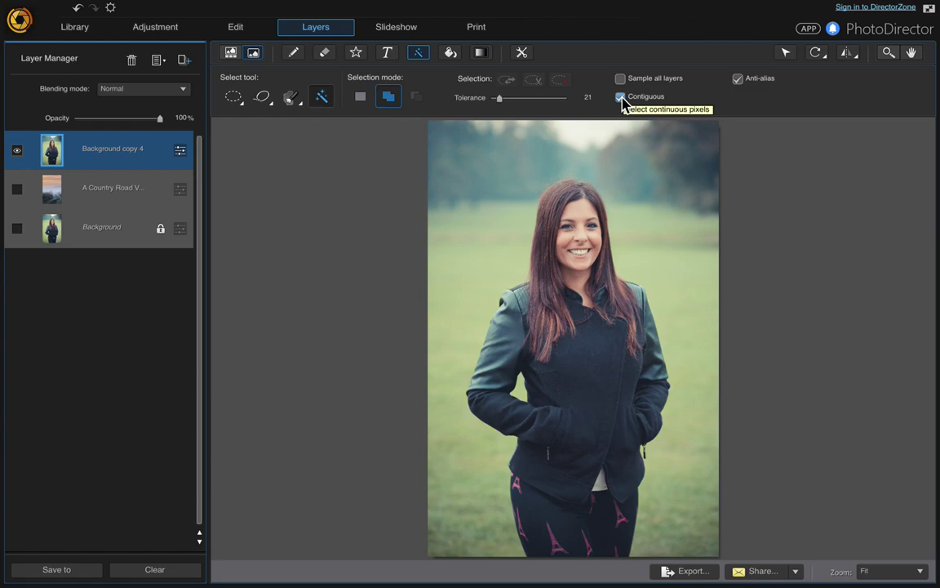
left_click(521, 259)
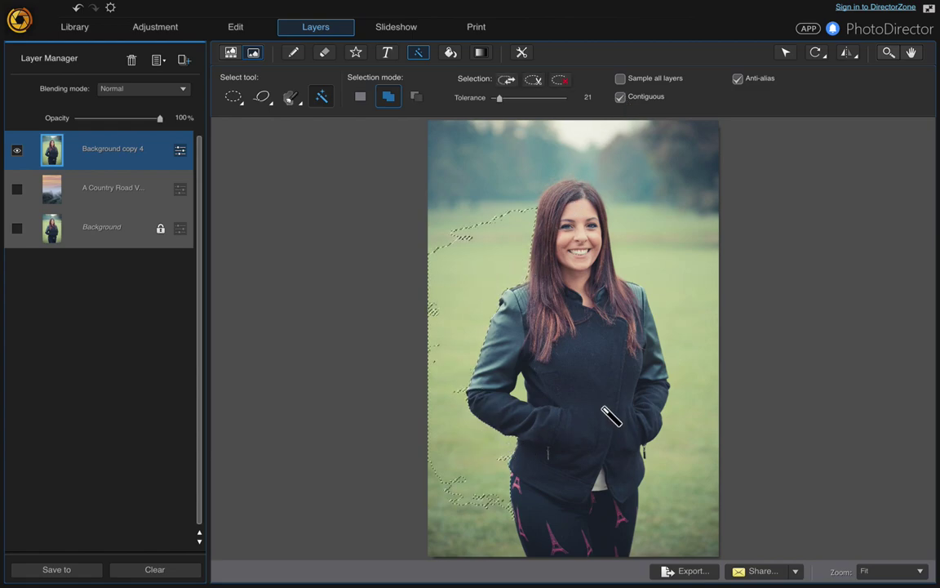
left_click(677, 299)
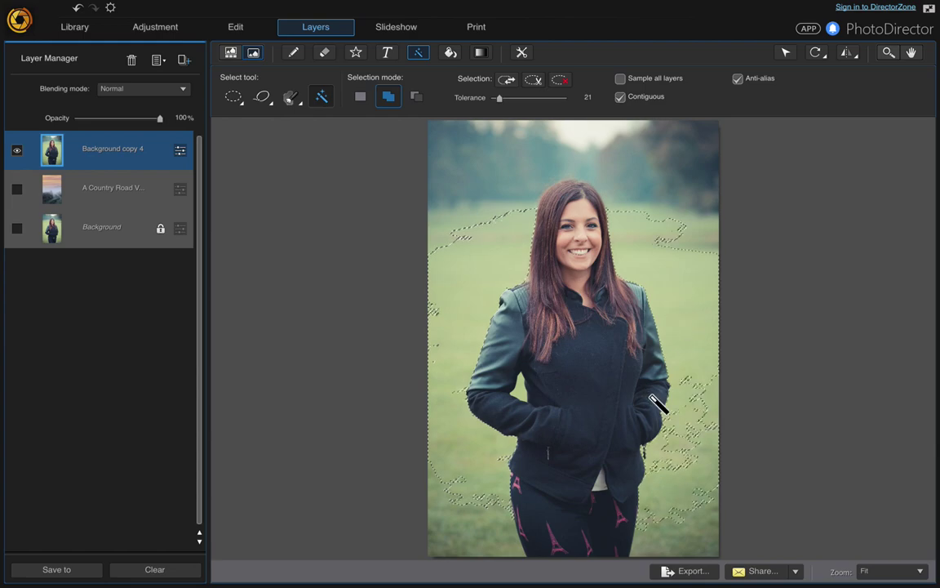
- Extend the Magic Wand selection over the blurred trees around the woman's head and towards the photo's upper left
left_click(529, 160)
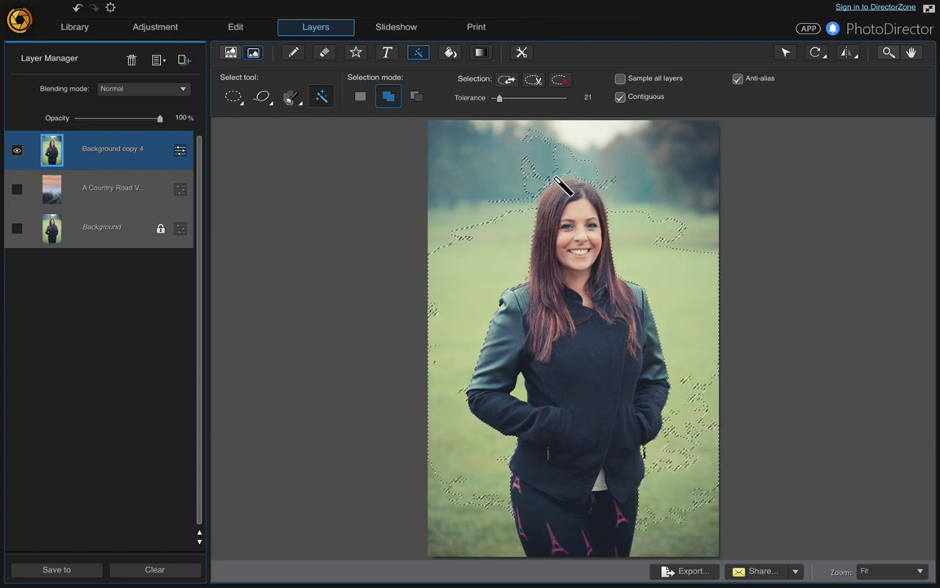
left_click(570, 180)
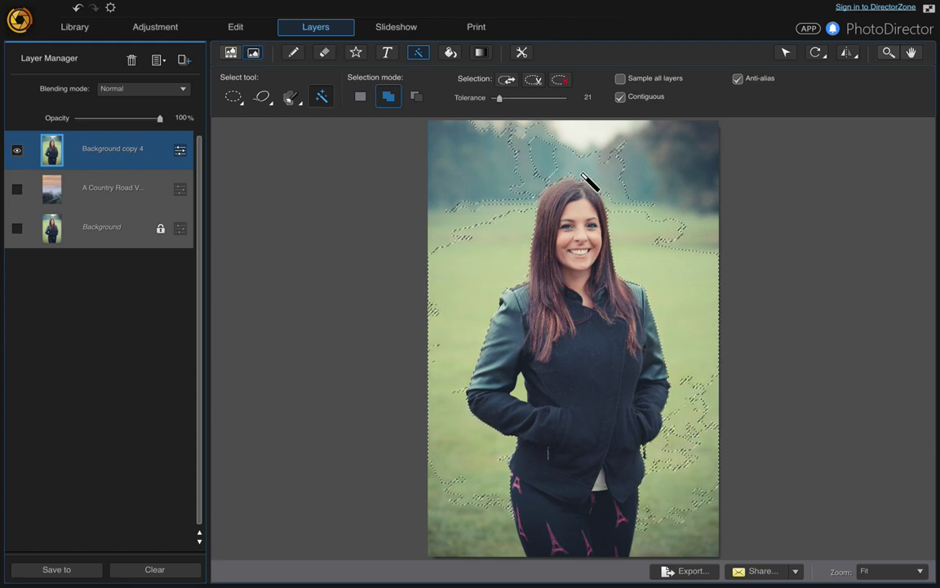
left_click(663, 210)
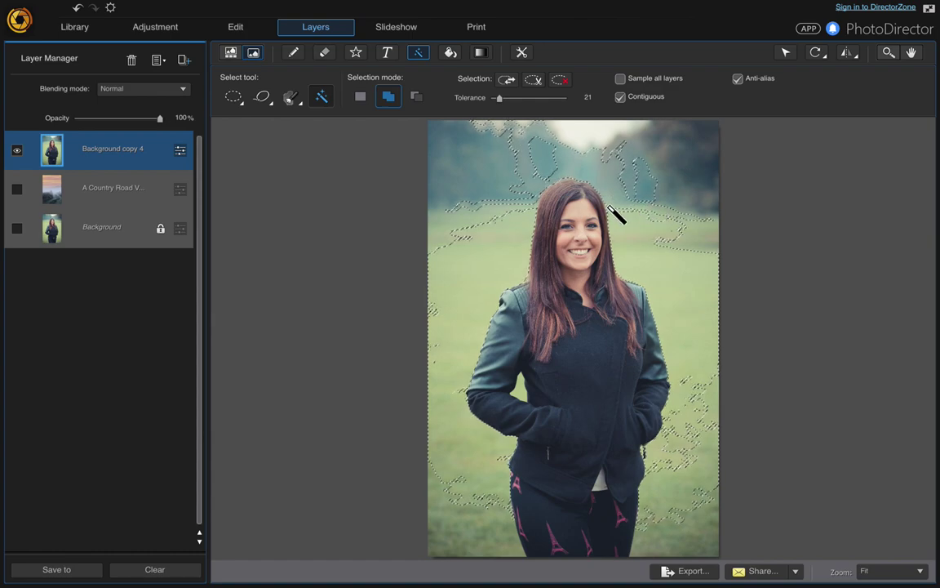
left_click(652, 174)
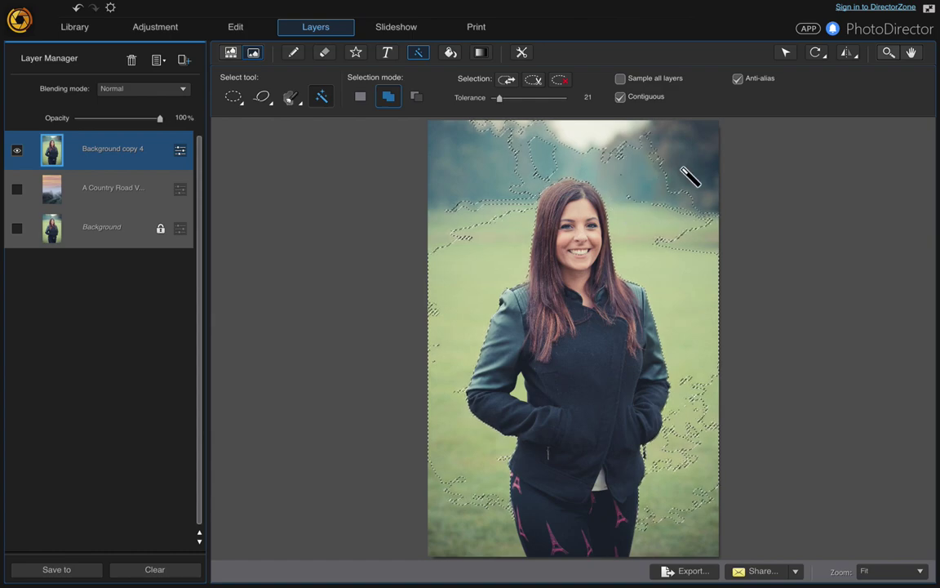
left_click(475, 174)
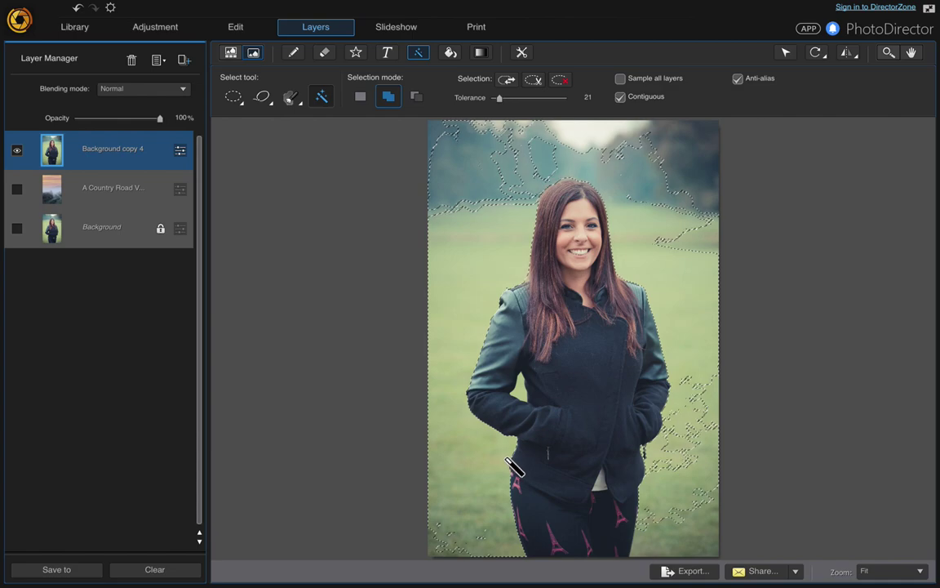
- Add the remaining grass patches at the photo's lower right and the dark trees at its upper right to the selection
left_click(240, 103)
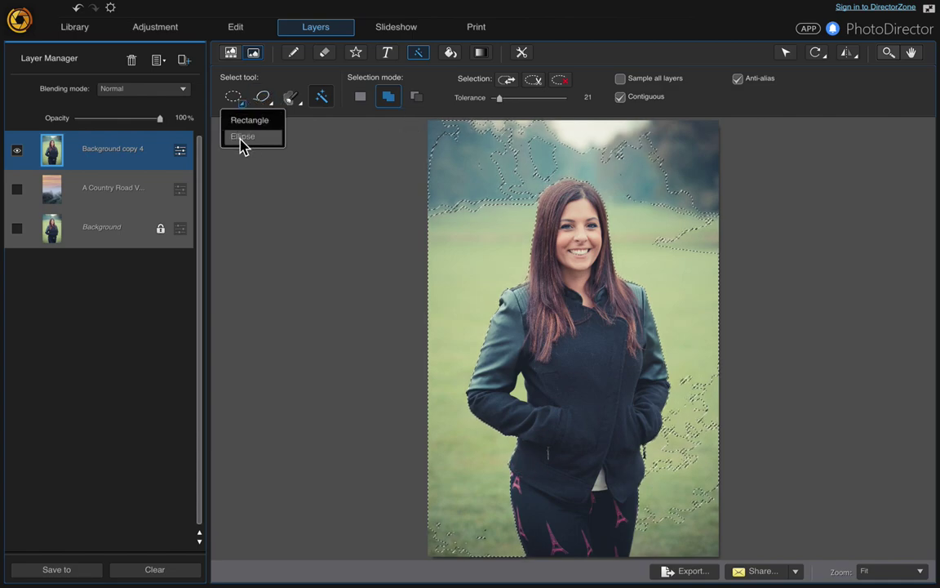
left_click(461, 160)
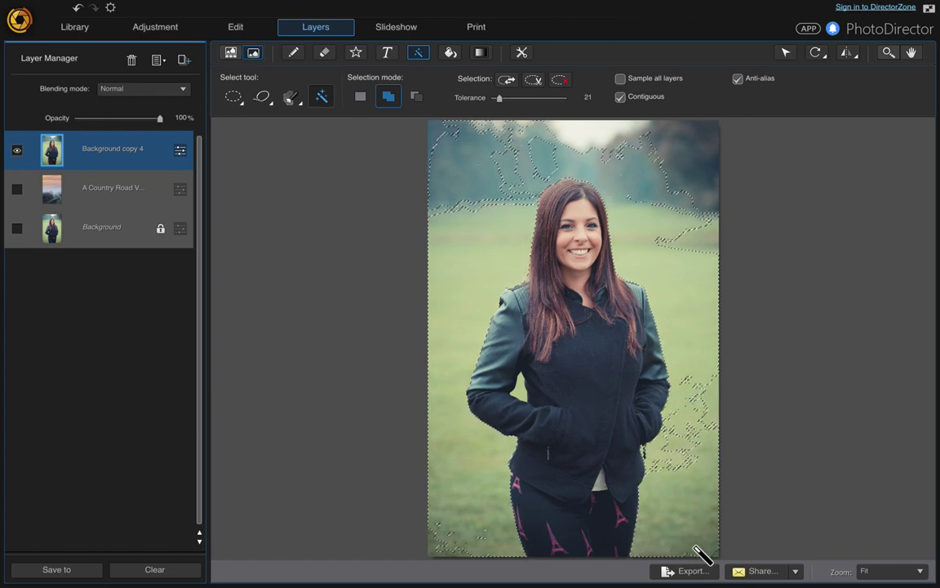
left_click(685, 445)
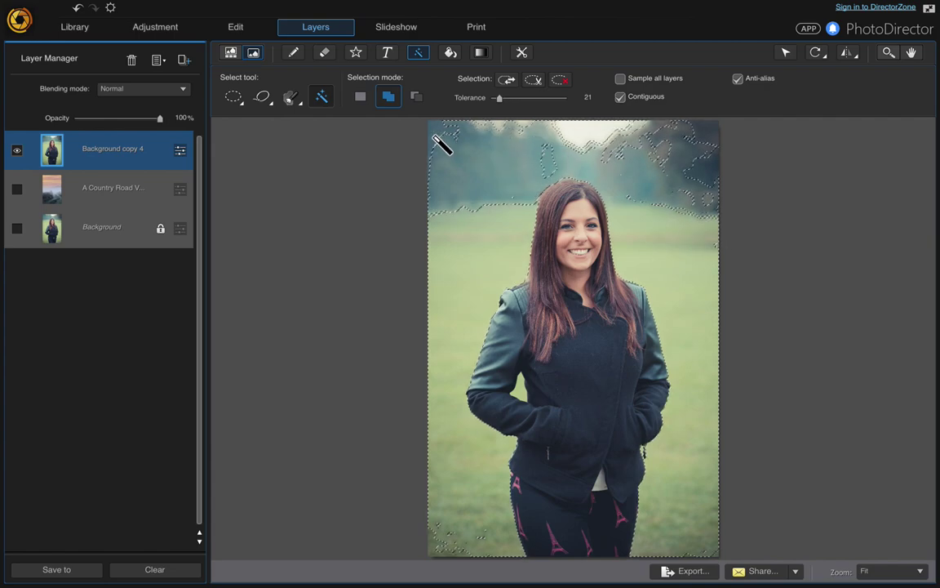
left_click(670, 143)
left_click(704, 130)
left_click(715, 172)
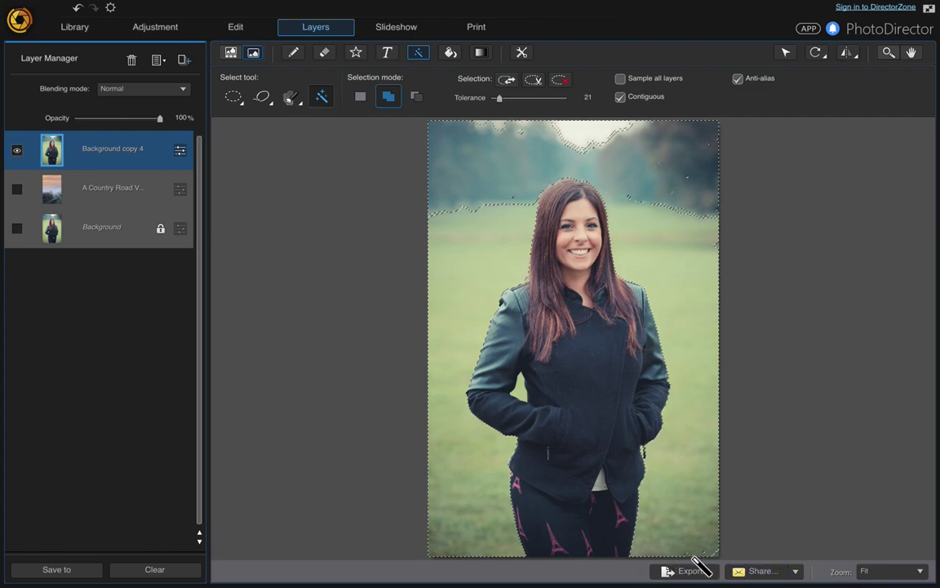
- Examine the selection at 100% zoom from the sleeve down to the grass beside the legs for unselected areas
left_click(911, 571)
left_click(922, 429)
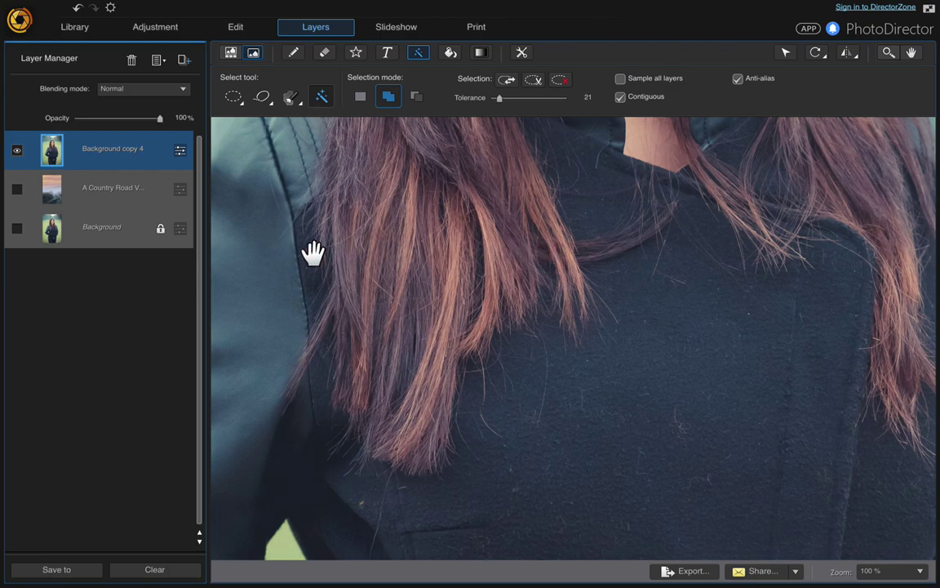
left_click_drag(311, 254, 600, 288)
left_click_drag(393, 297, 506, 273)
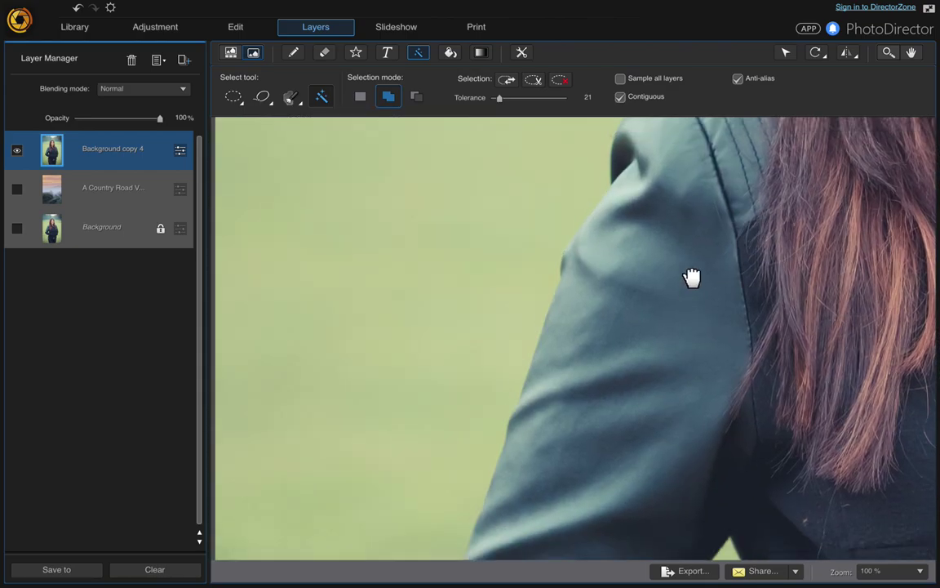
left_click(431, 437)
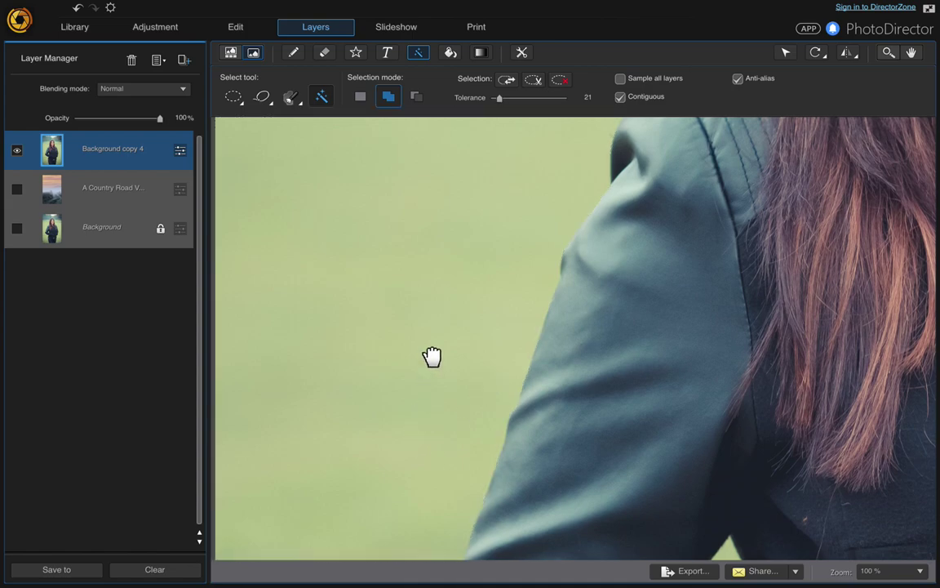
left_click_drag(430, 384, 478, 237)
left_click_drag(438, 430, 462, 239)
left_click_drag(395, 474, 399, 306)
left_click_drag(518, 510, 510, 371)
left_click_drag(420, 502, 466, 363)
left_click_drag(423, 466, 437, 385)
left_click_drag(446, 451, 464, 349)
left_click_drag(460, 442, 484, 372)
left_click_drag(708, 374, 263, 401)
left_click_drag(551, 368, 107, 408)
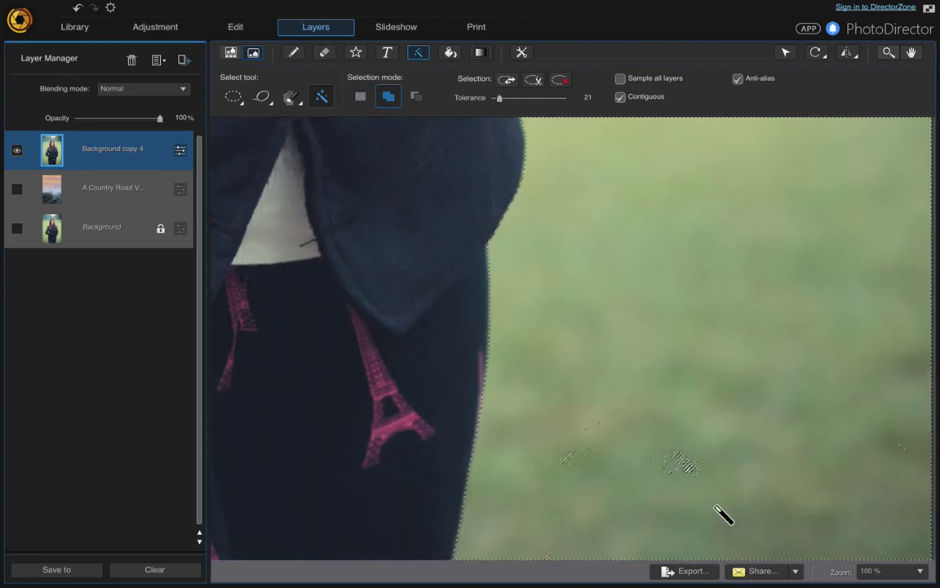
- Add the unselected specks in the grass beside the legs using elliptical selections, from about 802 × 638 px down to 74 × 92 px
left_click(234, 98)
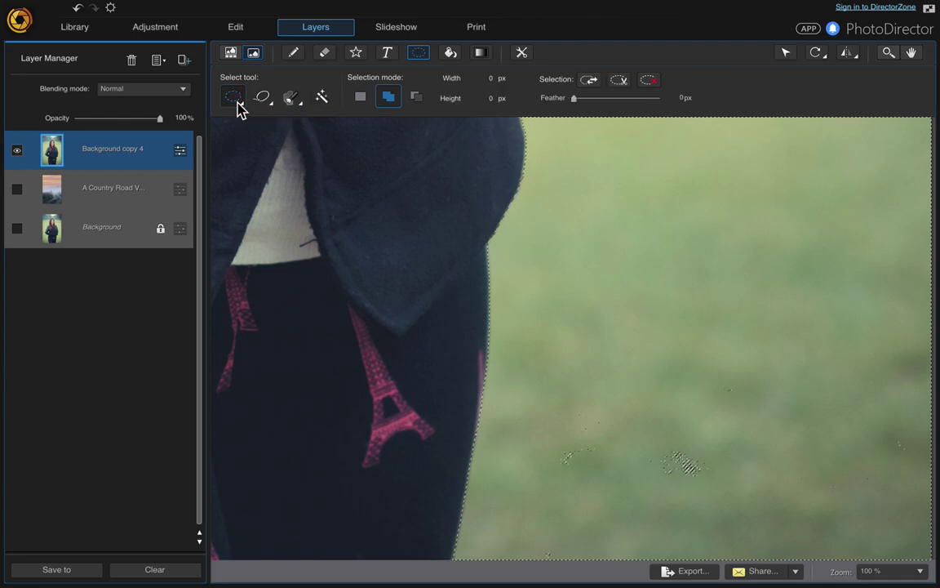
left_click(241, 104)
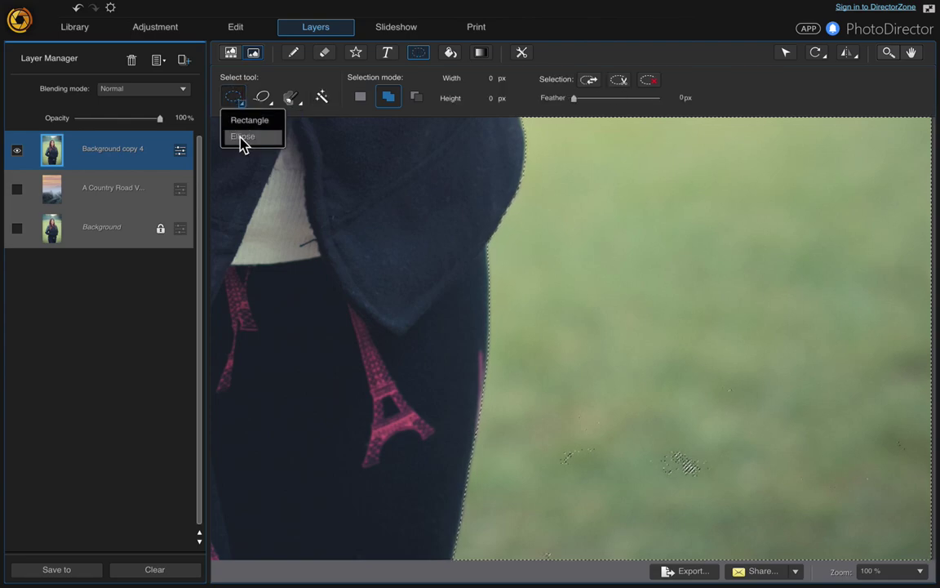
left_click(241, 139)
left_click_drag(537, 332, 804, 537)
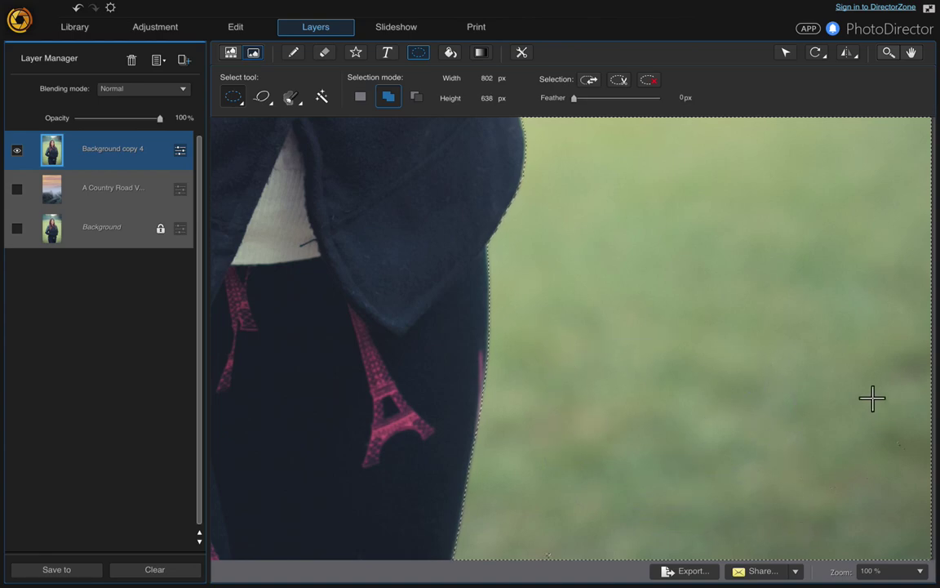
left_click_drag(820, 321, 917, 525)
left_click_drag(747, 438, 892, 517)
left_click_drag(541, 537, 571, 571)
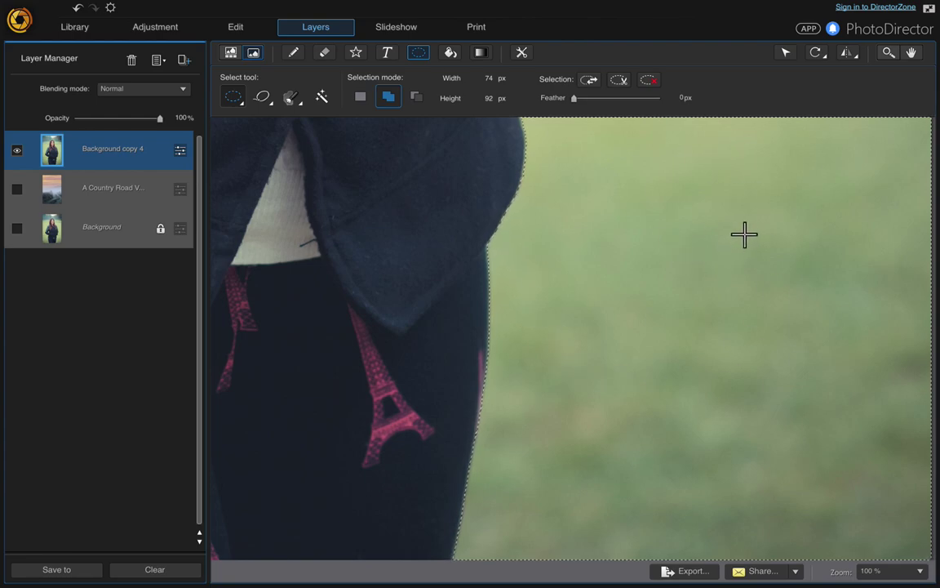
- Examine the selection edge from the legs up along the jacket sleeve and shoulder to the top of the woman's head for unselected areas
left_click_drag(745, 246, 739, 356)
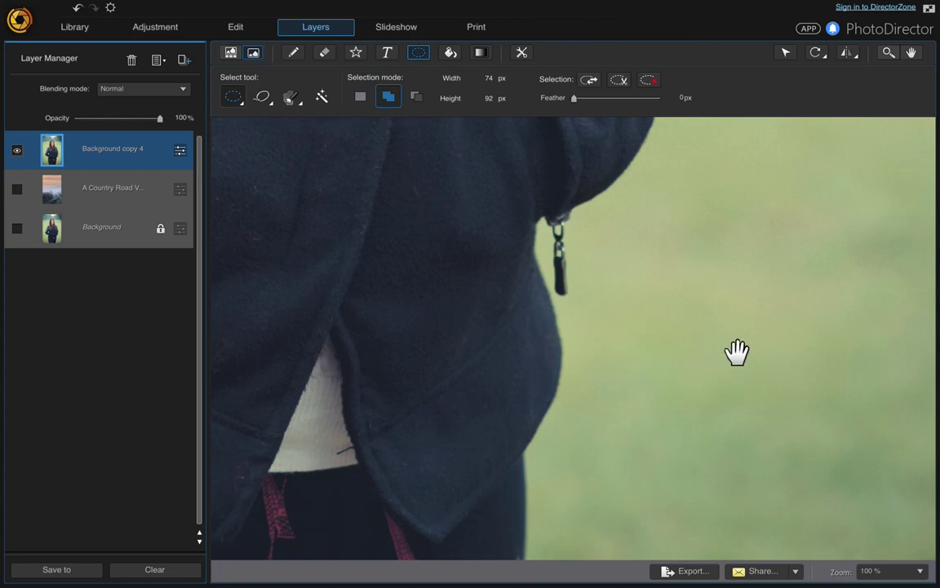
left_click_drag(684, 261, 596, 379)
left_click_drag(824, 233, 671, 378)
left_click_drag(800, 243, 821, 416)
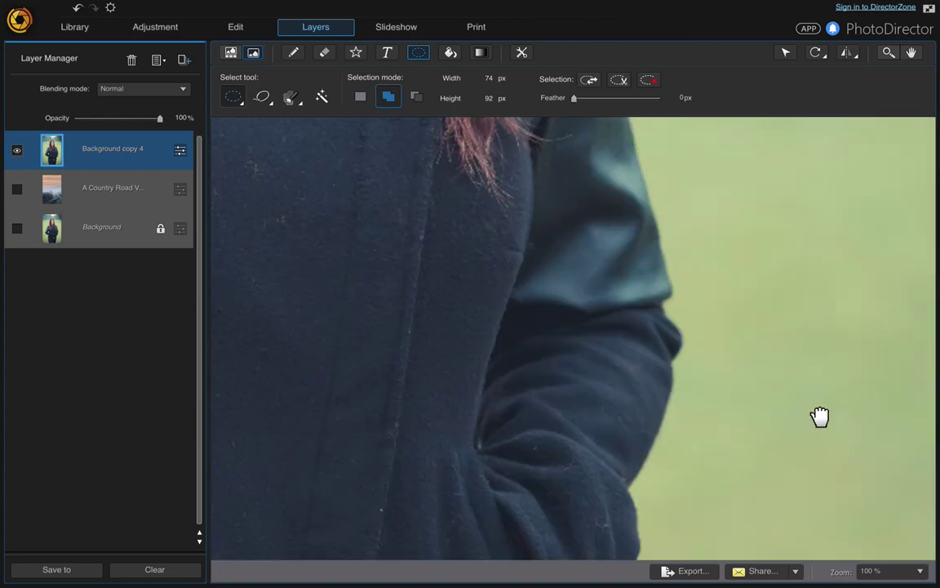
left_click_drag(759, 272, 782, 350)
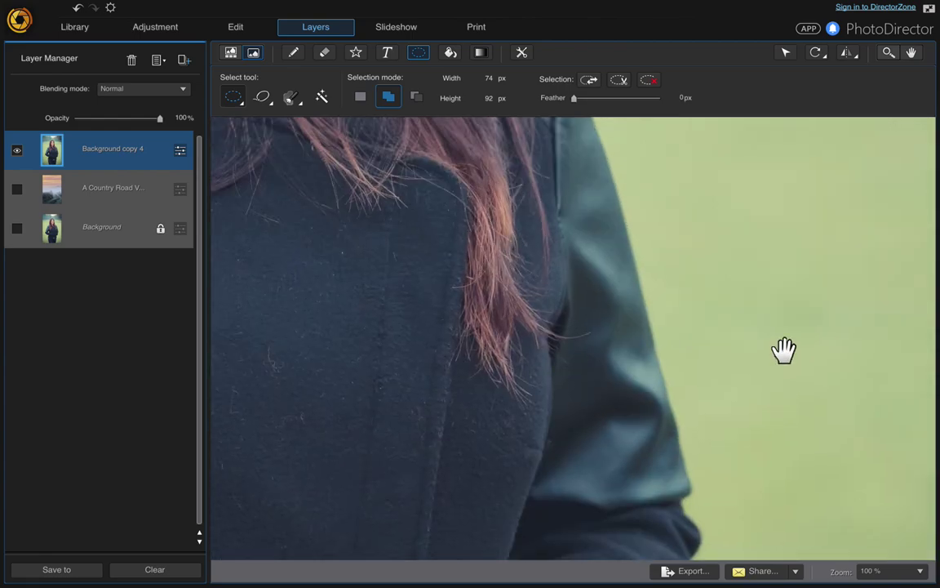
left_click_drag(755, 203, 809, 351)
left_click_drag(767, 223, 808, 392)
left_click_drag(644, 224, 798, 334)
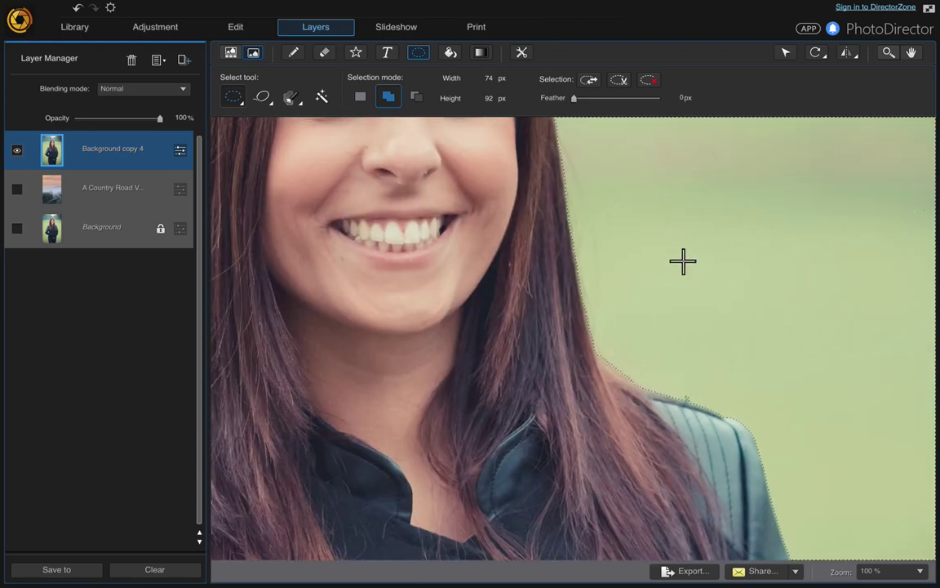
left_click_drag(634, 223, 744, 390)
left_click_drag(782, 225, 802, 363)
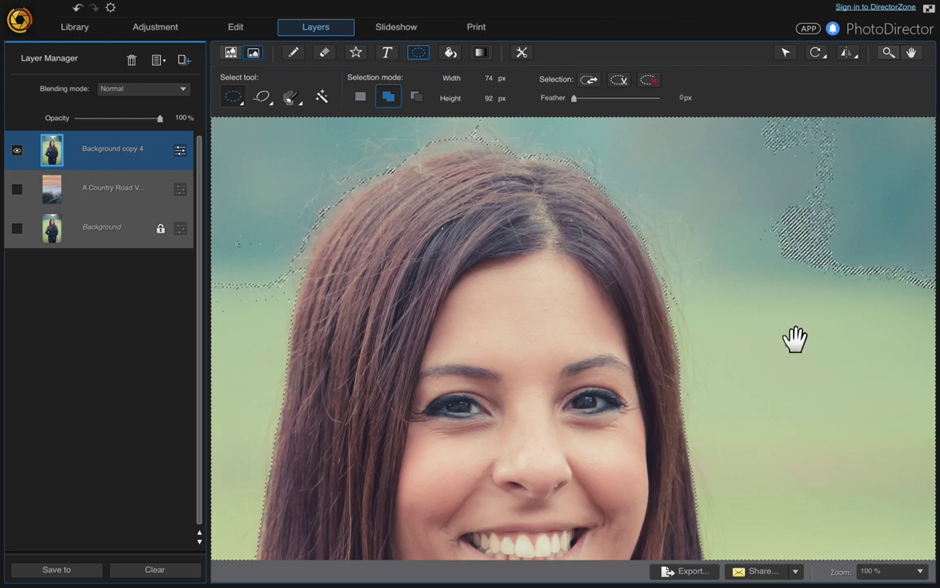
- Add the unselected specks in the blurred trees beyond the woman's parting to the selection using elliptical selections, including one of 298 × 860 px
left_click_drag(922, 348, 743, 143)
left_click_drag(816, 169, 729, 96)
left_click_drag(879, 168, 757, 97)
left_click_drag(841, 135, 939, 416)
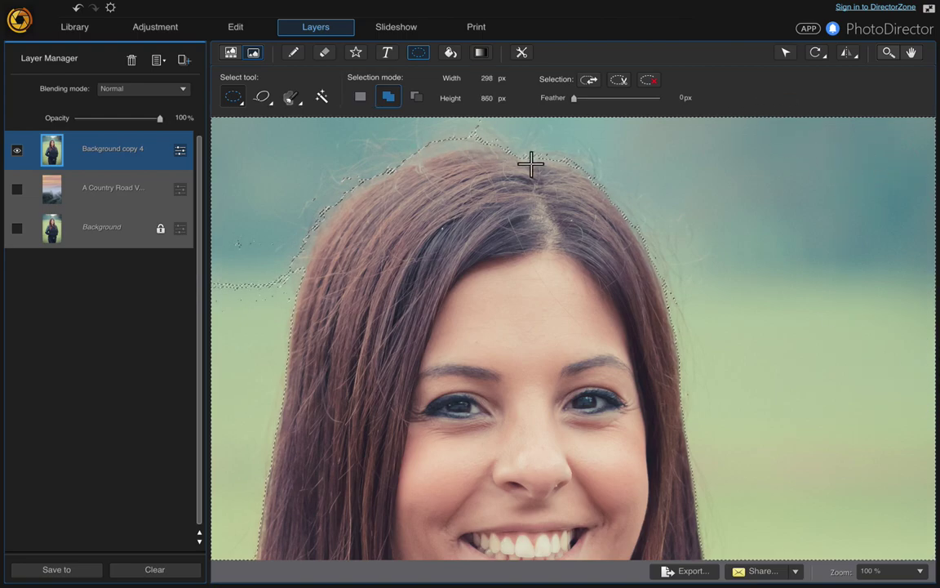
- Add the unselected band where trees meet grass on the opposite side of the head using elliptical selections, including one of 130 × 186 px
left_click_drag(443, 203, 484, 250)
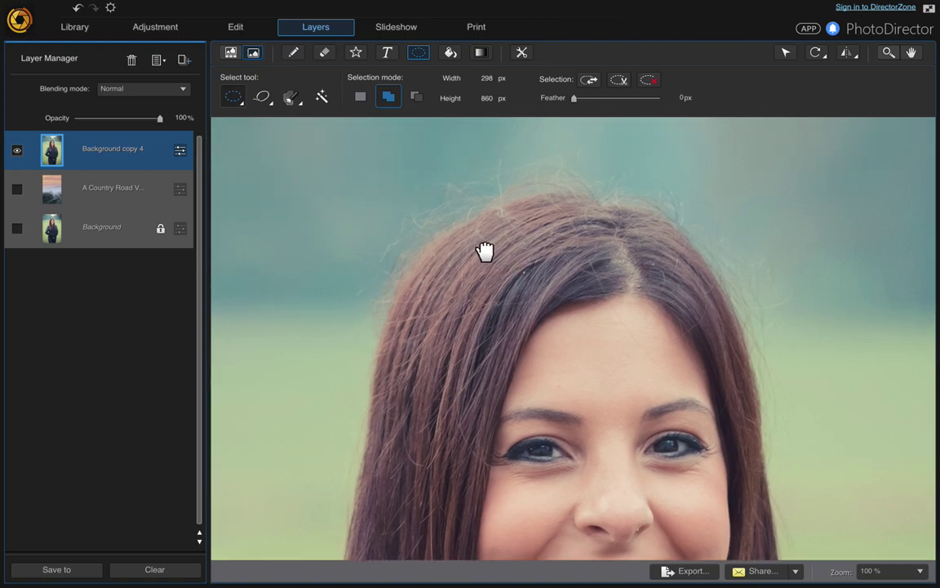
left_click_drag(321, 303, 178, 147)
left_click_drag(355, 361, 179, 227)
left_click_drag(317, 377, 389, 326)
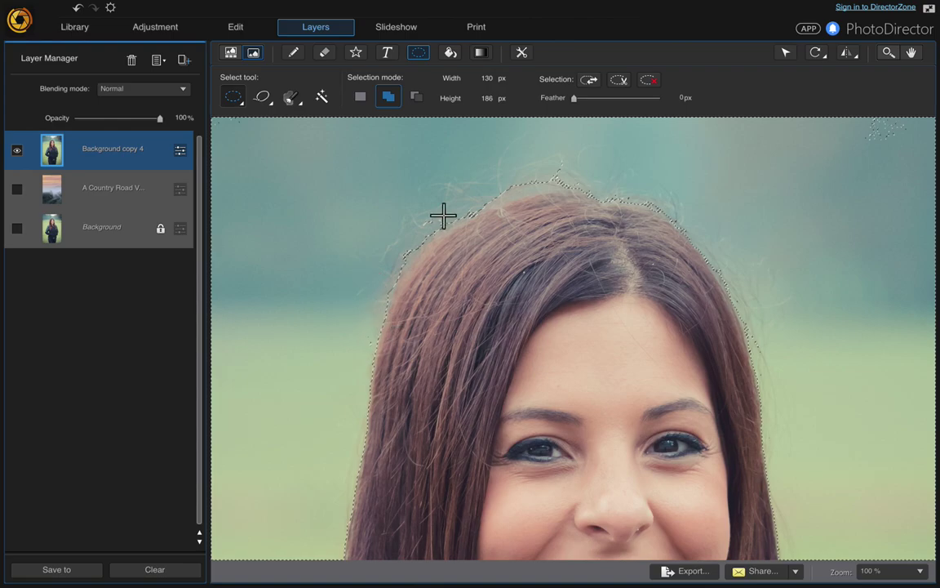
- Tighten the selection along the hair's outline and add the remaining upper-right specks using small ellipses such as 224 × 92 px and 68 × 58 px
left_click_drag(394, 197, 468, 227)
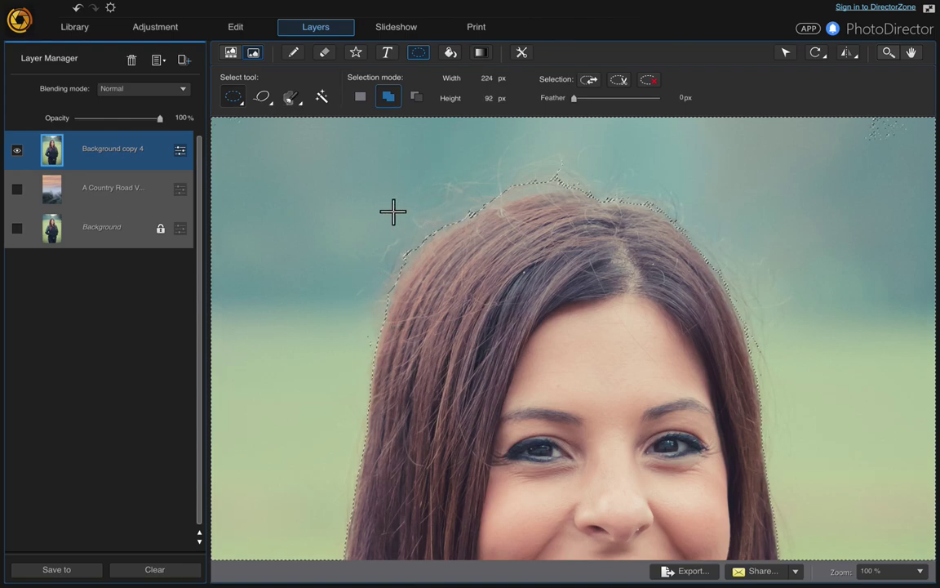
left_click_drag(391, 241, 413, 258)
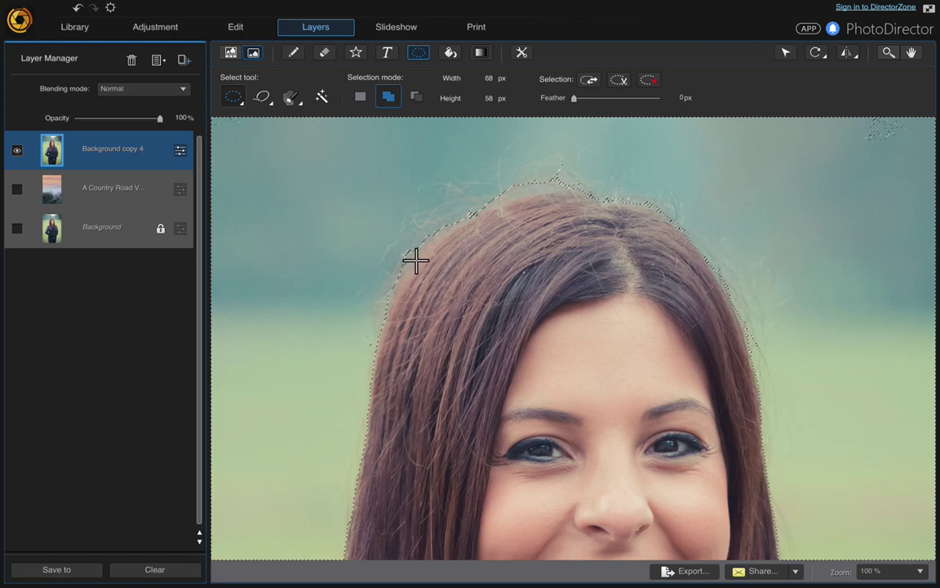
left_click_drag(484, 170, 533, 197)
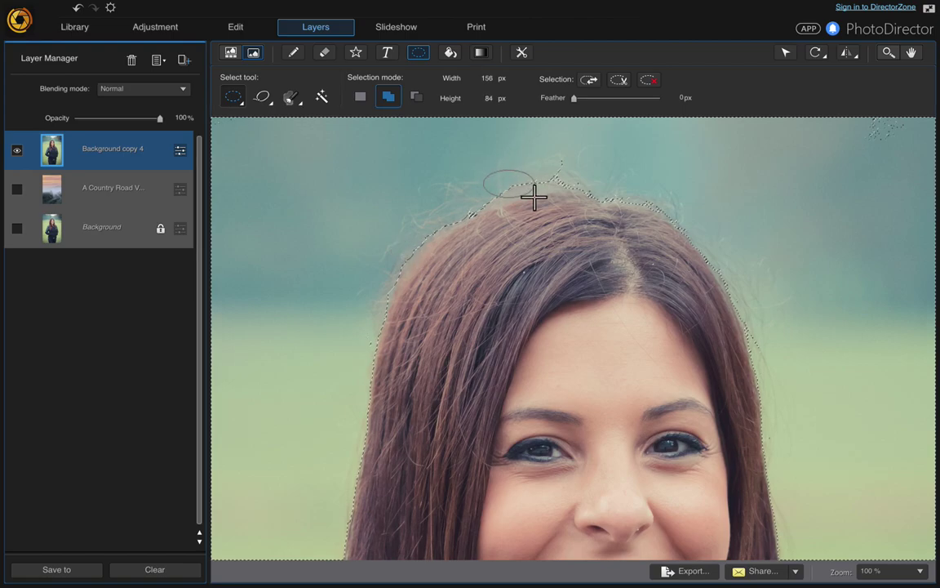
left_click_drag(525, 151, 579, 187)
left_click_drag(495, 171, 680, 205)
left_click_drag(609, 187, 631, 196)
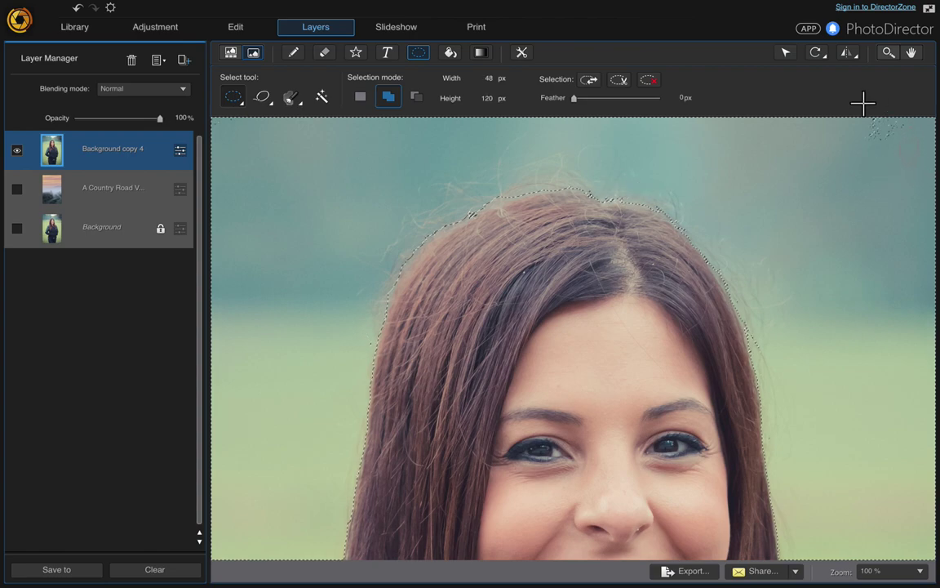
left_click_drag(648, 187, 687, 213)
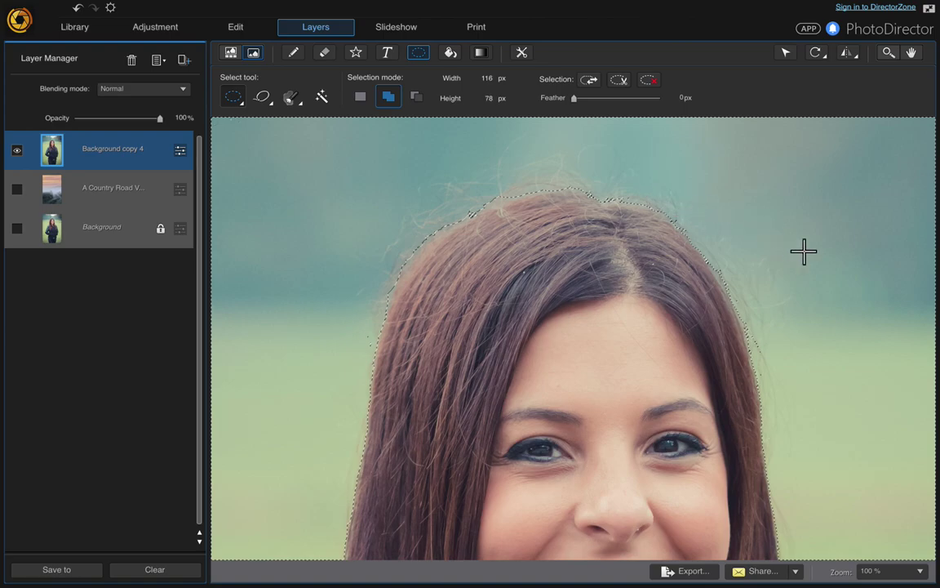
left_click_drag(731, 275, 799, 393)
left_click_drag(876, 433, 878, 564)
left_click_drag(459, 182, 496, 198)
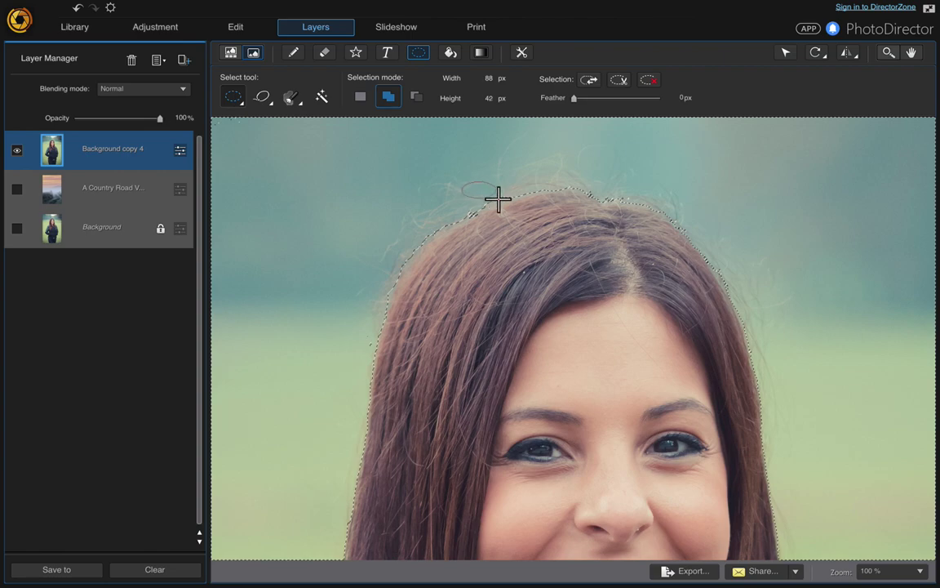
- Cut the selected background out of the Background copy 4 layer and clear the selection
left_click(621, 83)
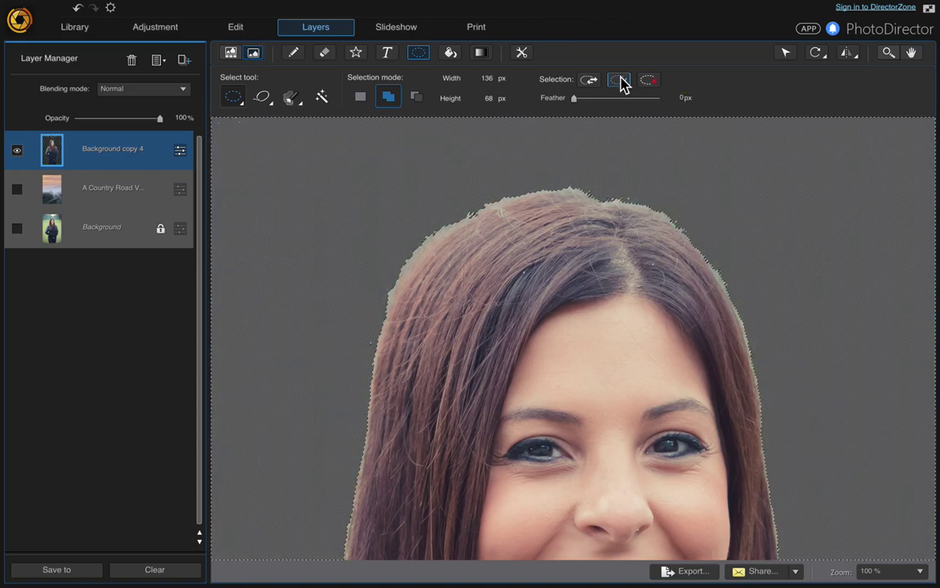
left_click(892, 572)
left_click(887, 542)
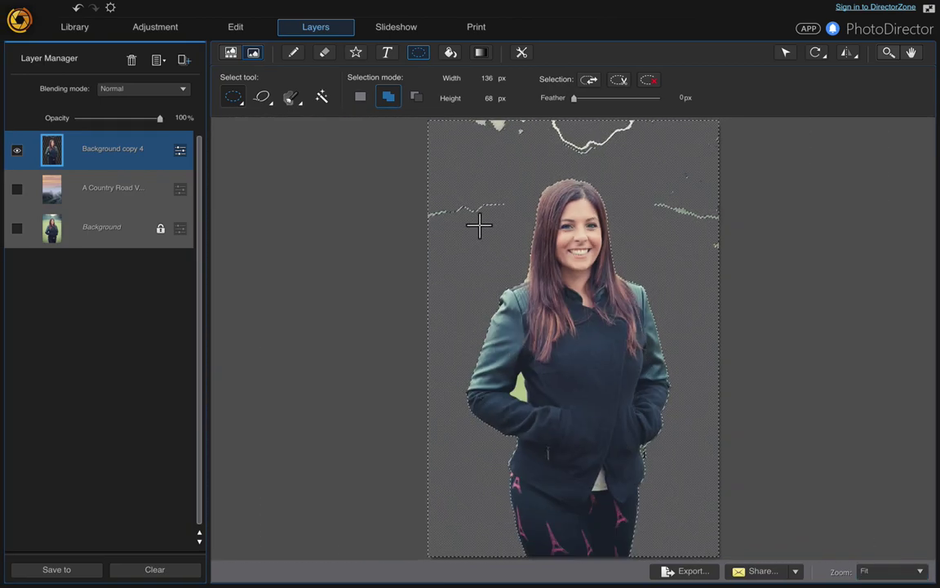
left_click(647, 80)
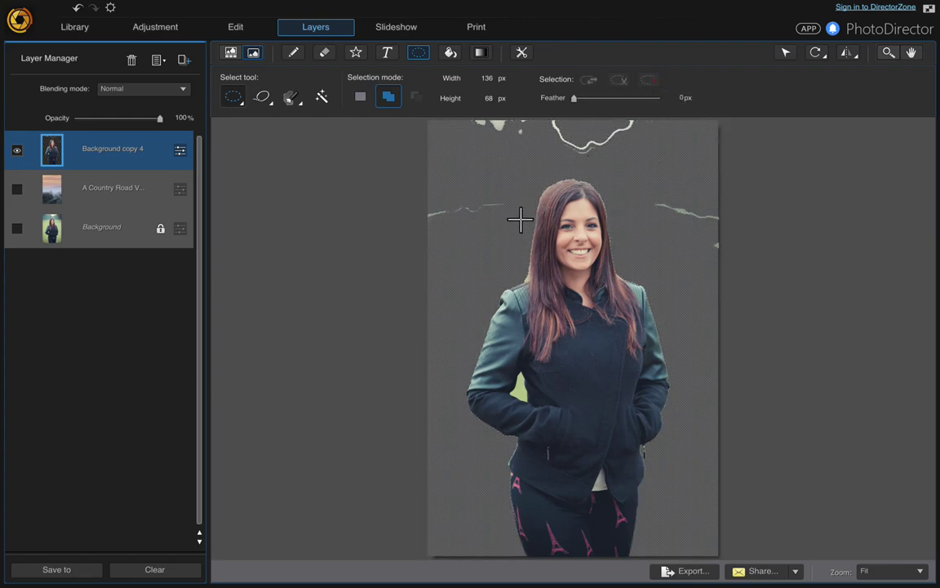
- Cut out the leftover background fragments above and on both sides of the woman's head with elliptical selections, then clear the selection
left_click(241, 103)
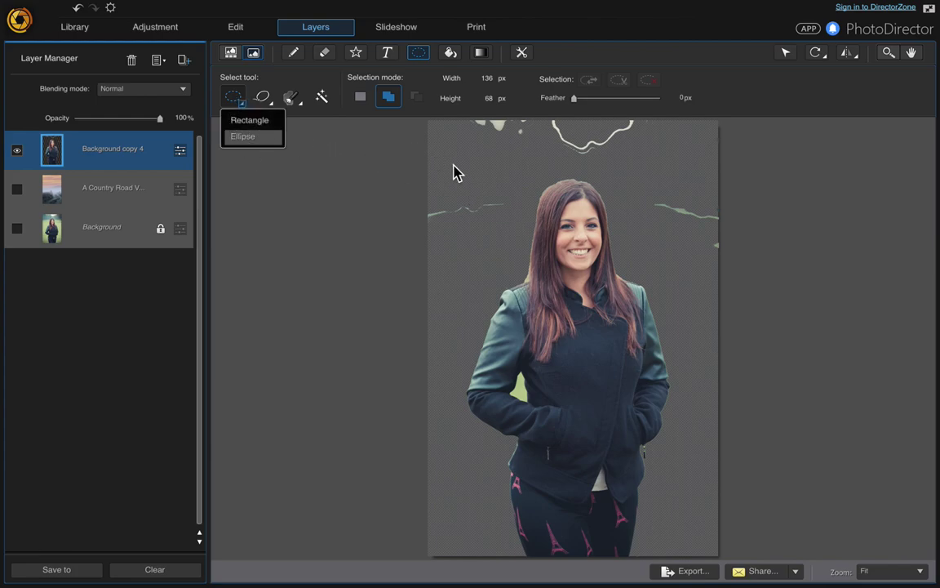
left_click(489, 213)
left_click_drag(516, 216, 373, 176)
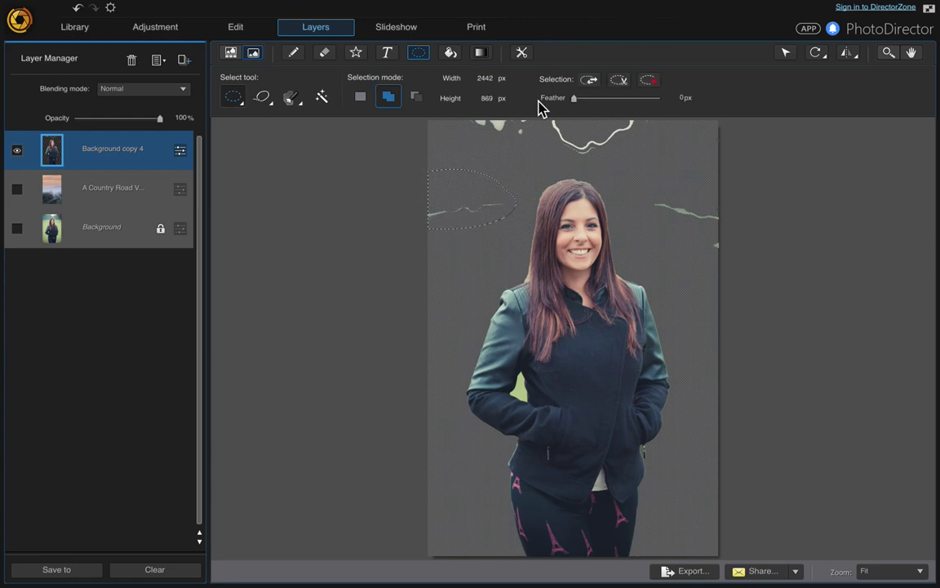
left_click_drag(538, 144, 450, 100)
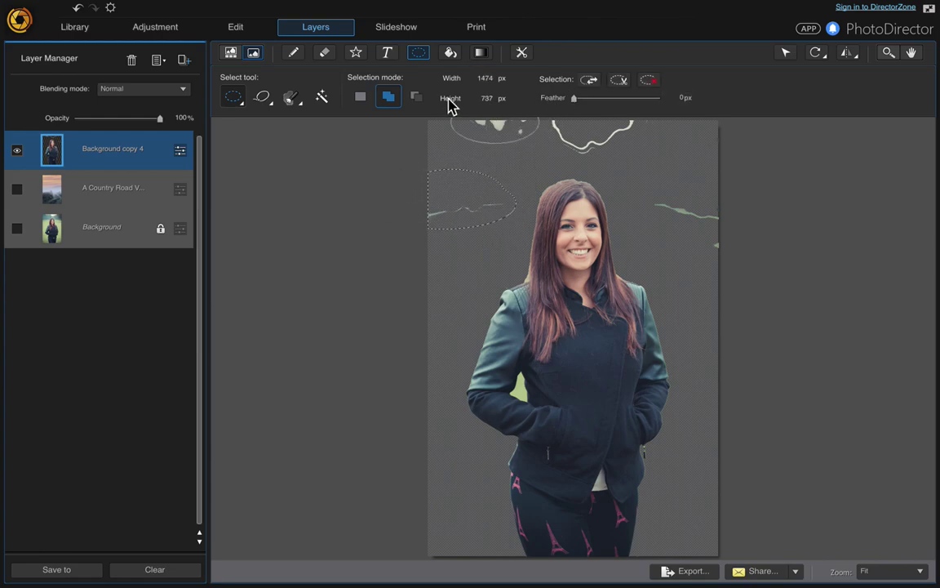
left_click_drag(640, 162, 520, 87)
left_click_drag(676, 163, 618, 100)
mouse_move(639, 183)
left_mouse_down()
mouse_move(735, 247)
mouse_move(760, 280)
left_mouse_up()
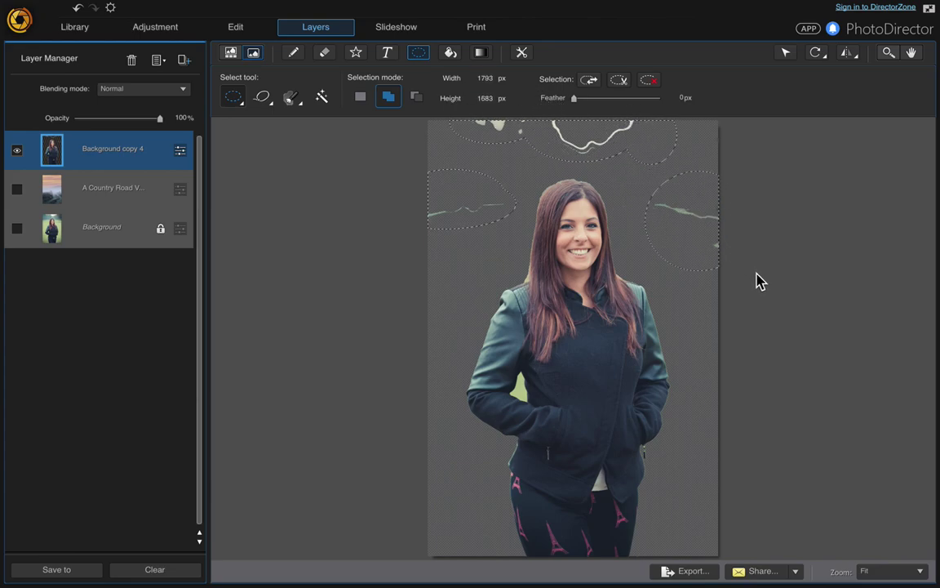
left_click(617, 81)
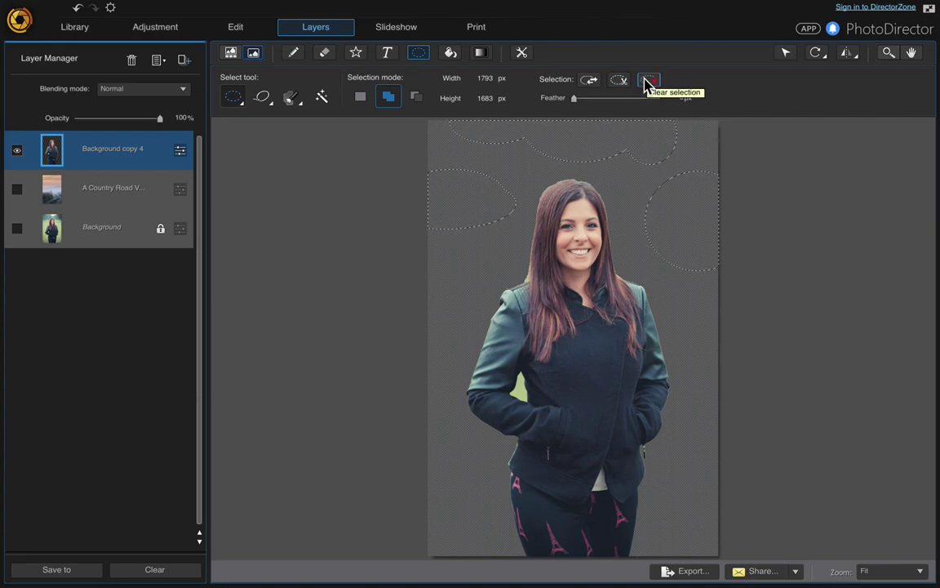
left_click(646, 82)
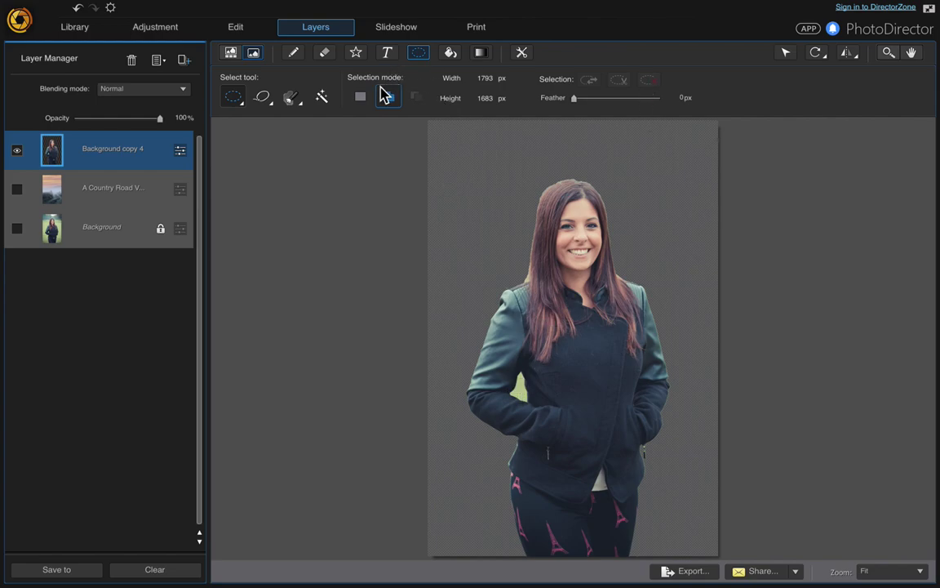
- Select the grass gap between the woman's arm and body with the Magic Wand at tolerance 21, cut it out and clear the selection
left_click(322, 97)
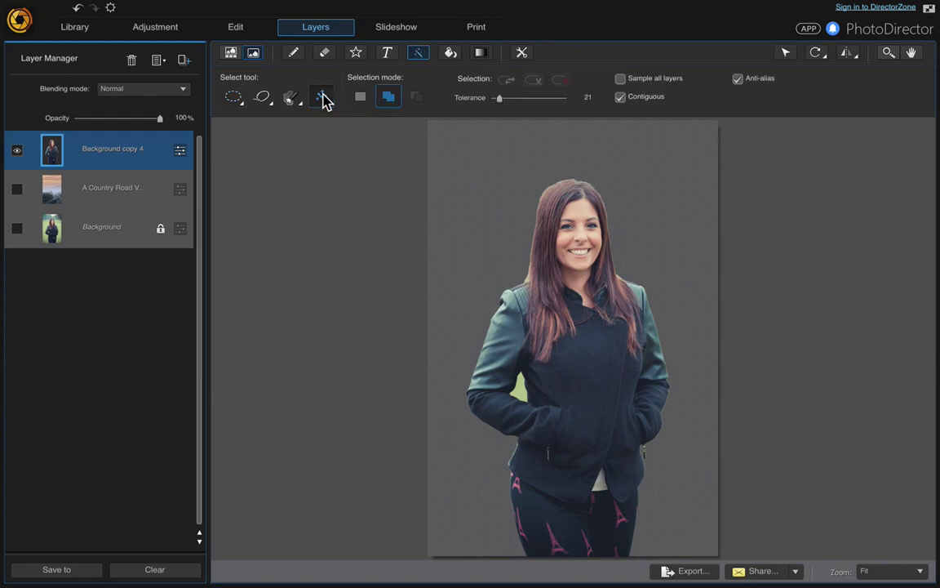
left_click(519, 391)
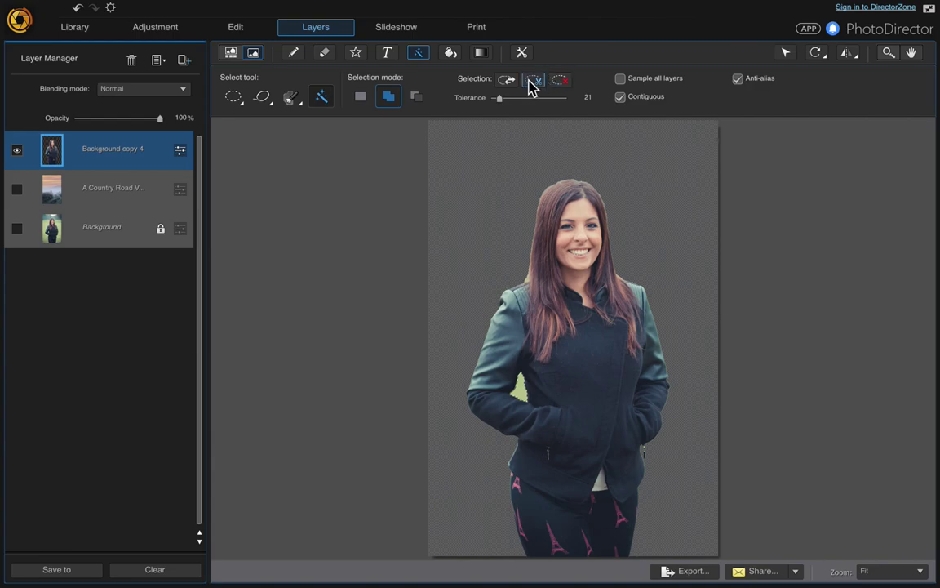
left_click(532, 83)
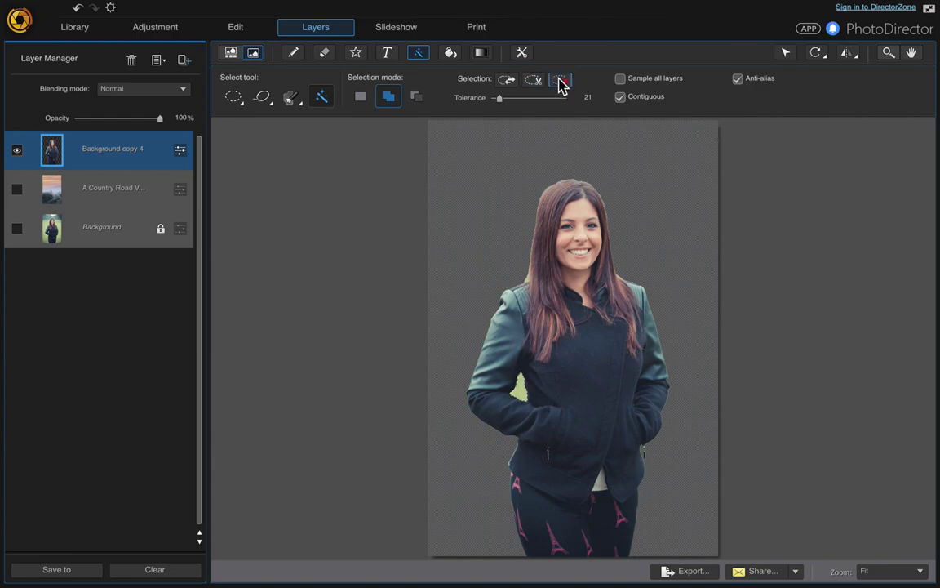
left_click(561, 83)
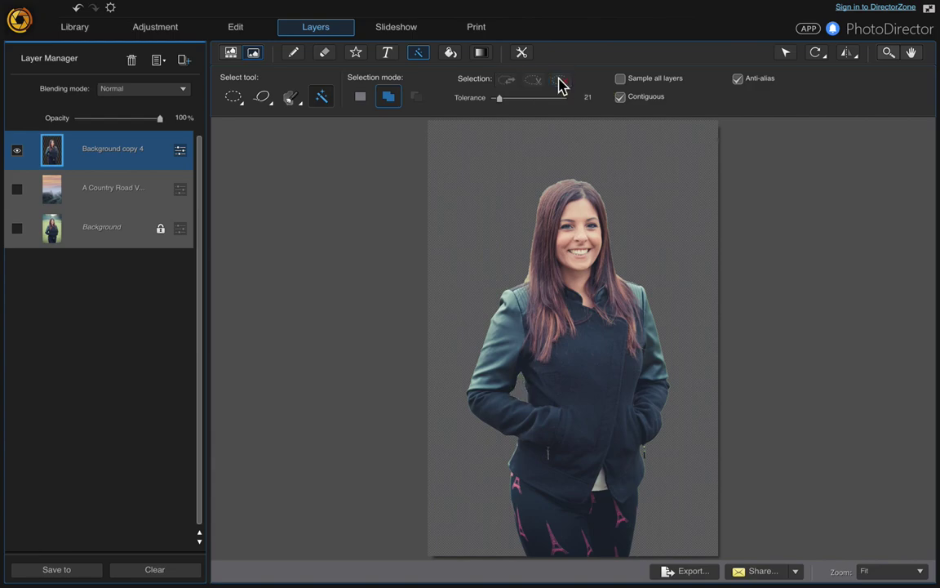
- Make the country road photo layer visible beneath the cut-out woman
left_click(14, 185)
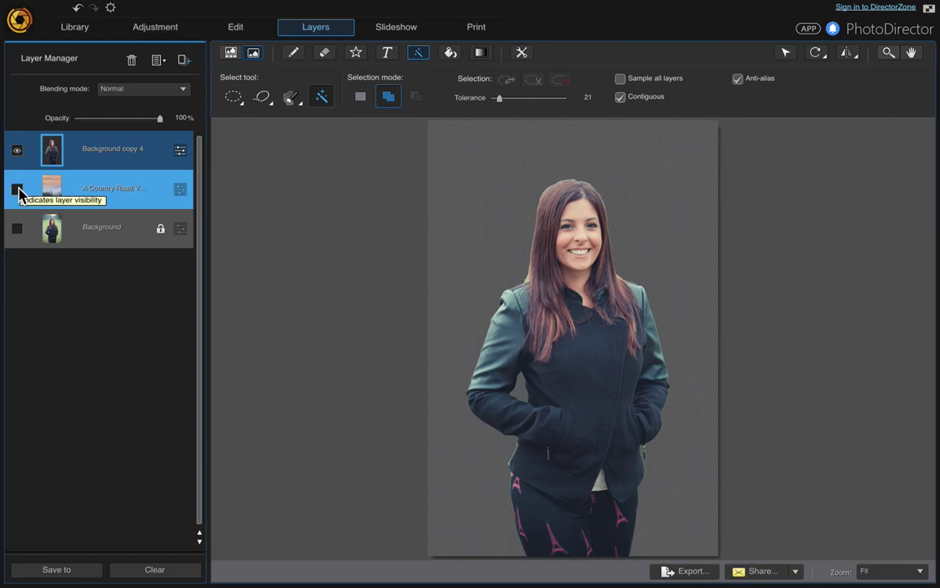
left_click(18, 190)
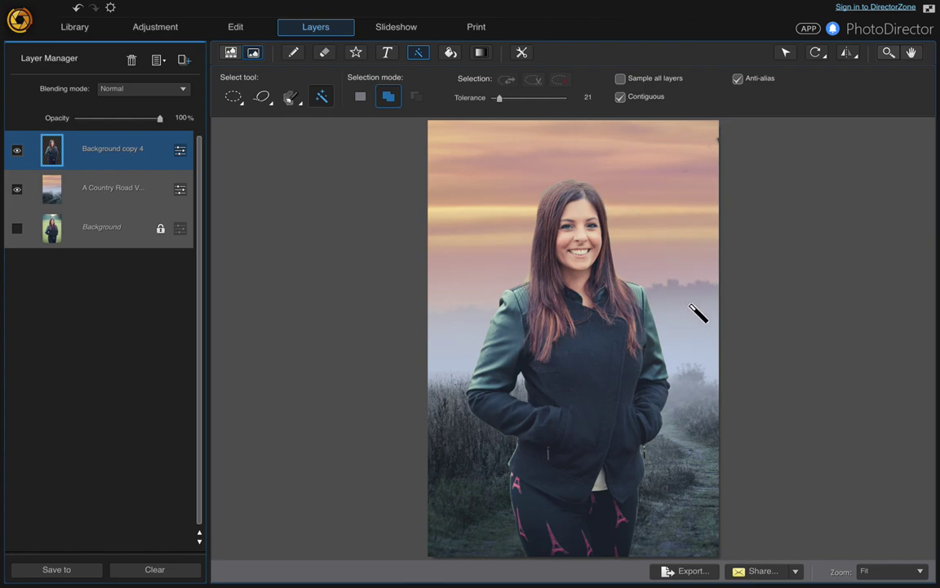
- Erase the greenish background fringe along the woman's hair and shoulders with the Eraser brush at 14 px and 9 px
left_click(900, 577)
left_click(893, 421)
key("space")
left_click_drag(604, 225, 628, 466)
left_click_drag(584, 247, 541, 419)
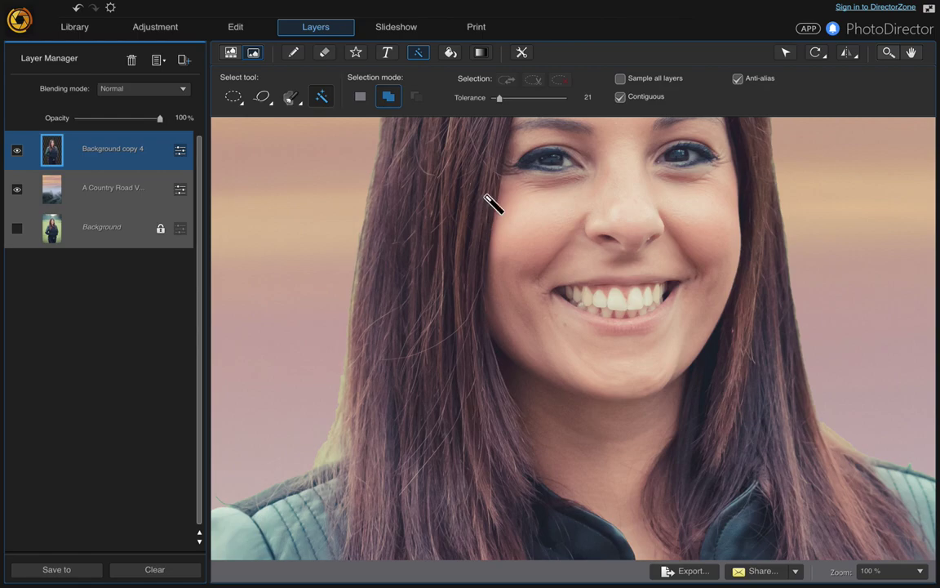
left_click(324, 53)
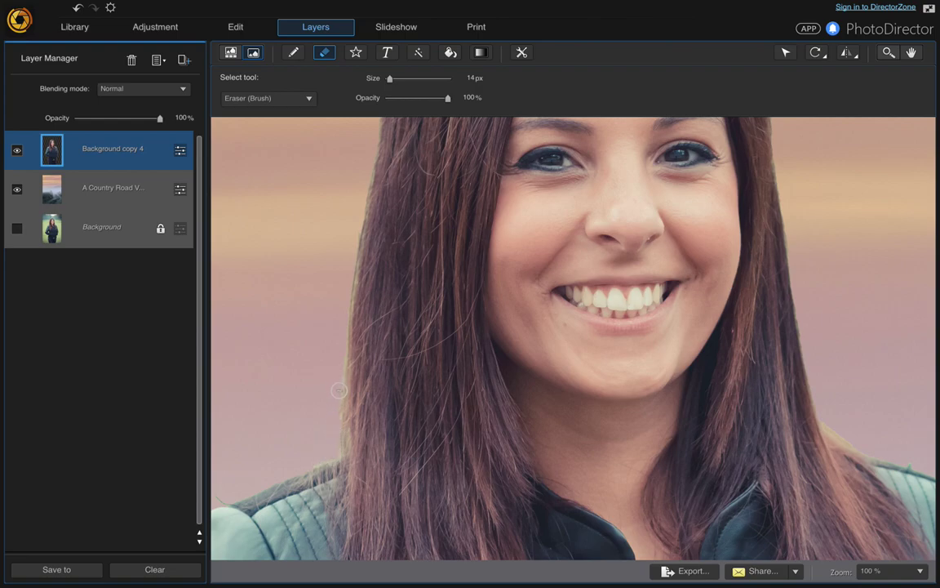
left_click_drag(710, 338, 697, 426)
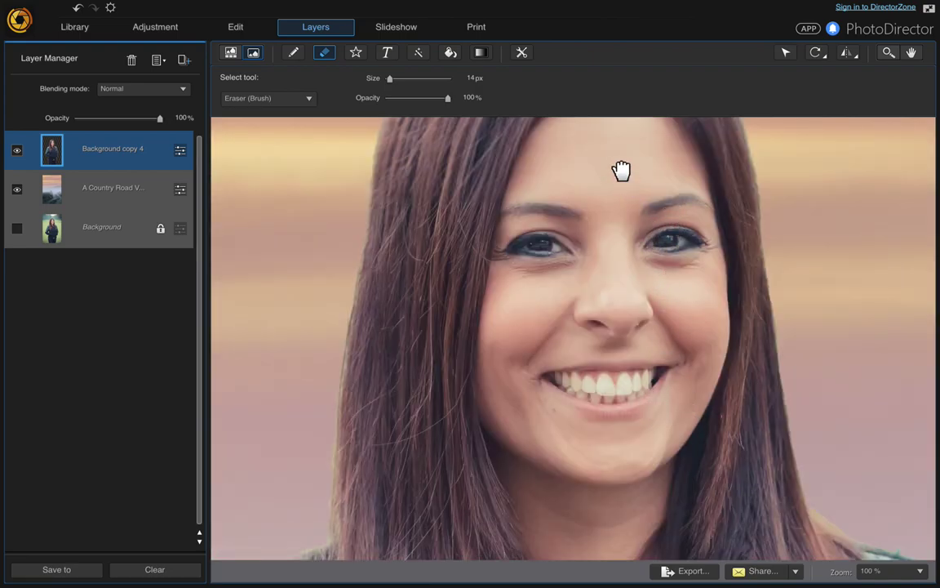
scroll(621, 171, "up", 3)
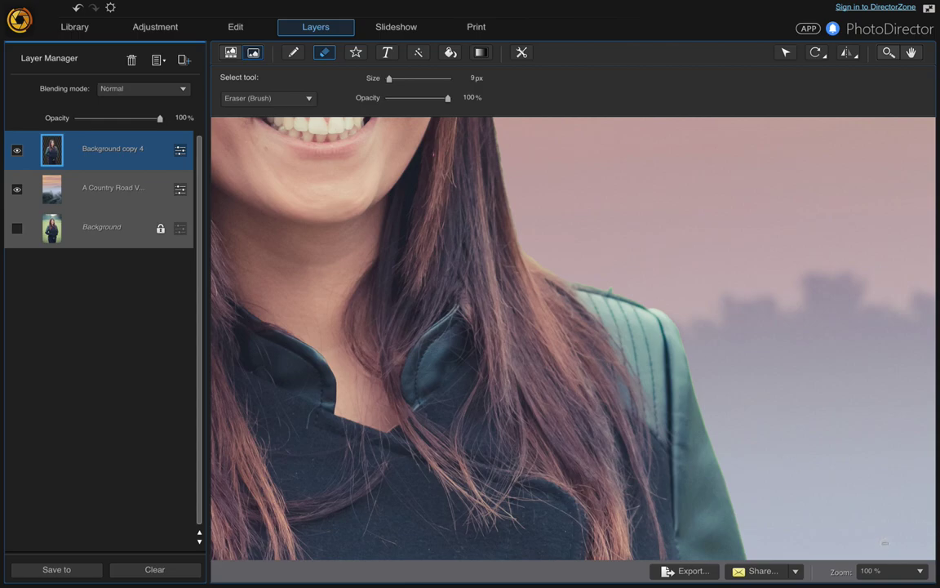
left_click(892, 571)
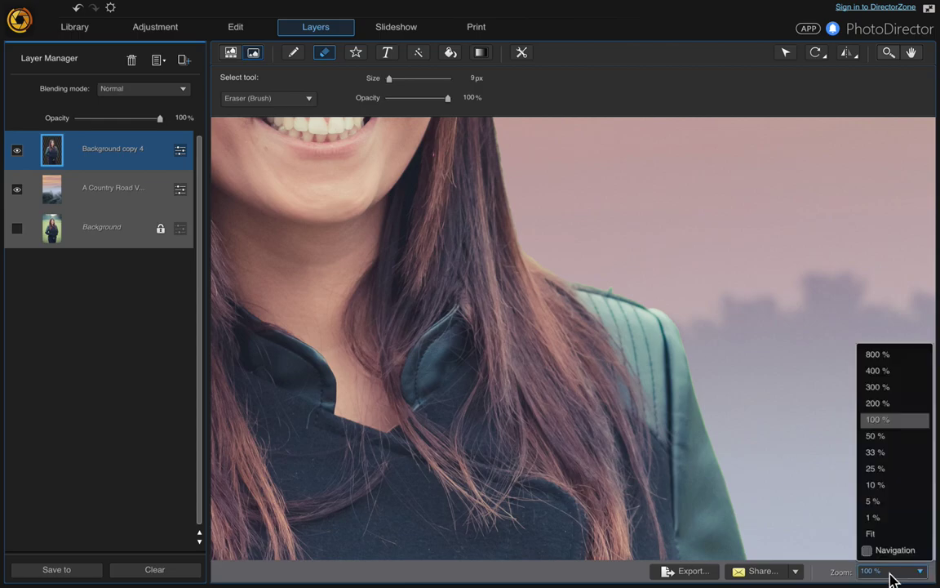
left_click(870, 534)
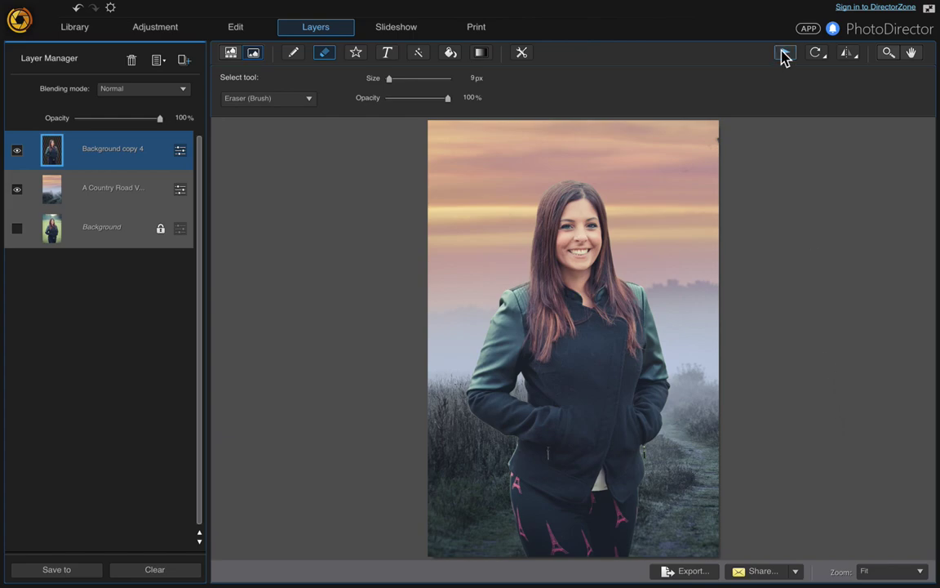
scroll(718, 139, "up", 10)
left_click(175, 7)
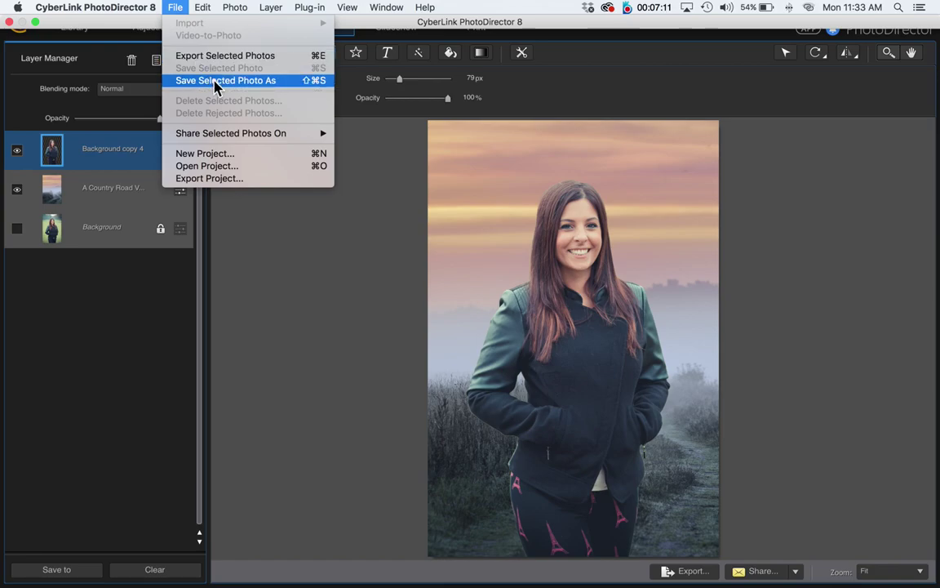
left_click(299, 283)
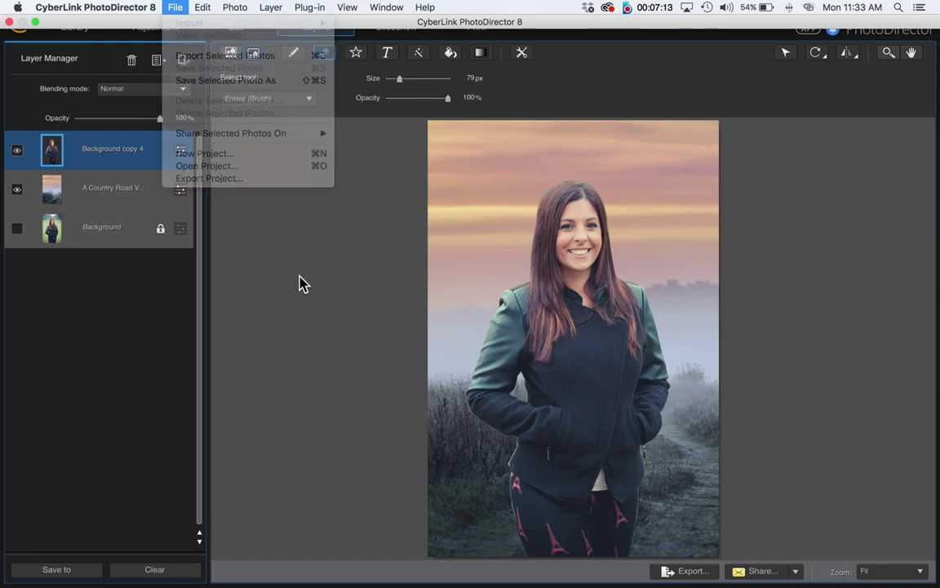